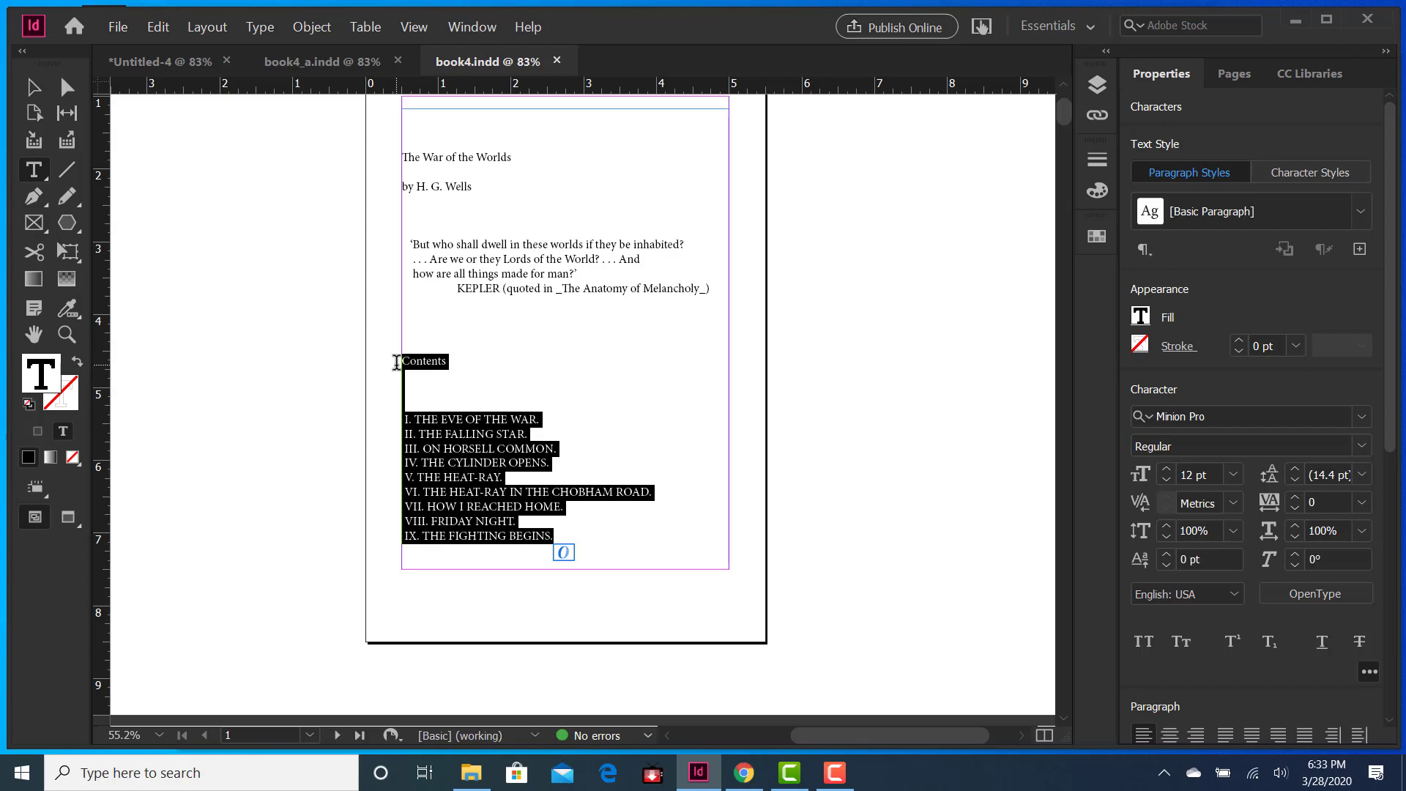
Step: Delete the selected Contents heading and its chapter list from the first page
key("BackSpace")
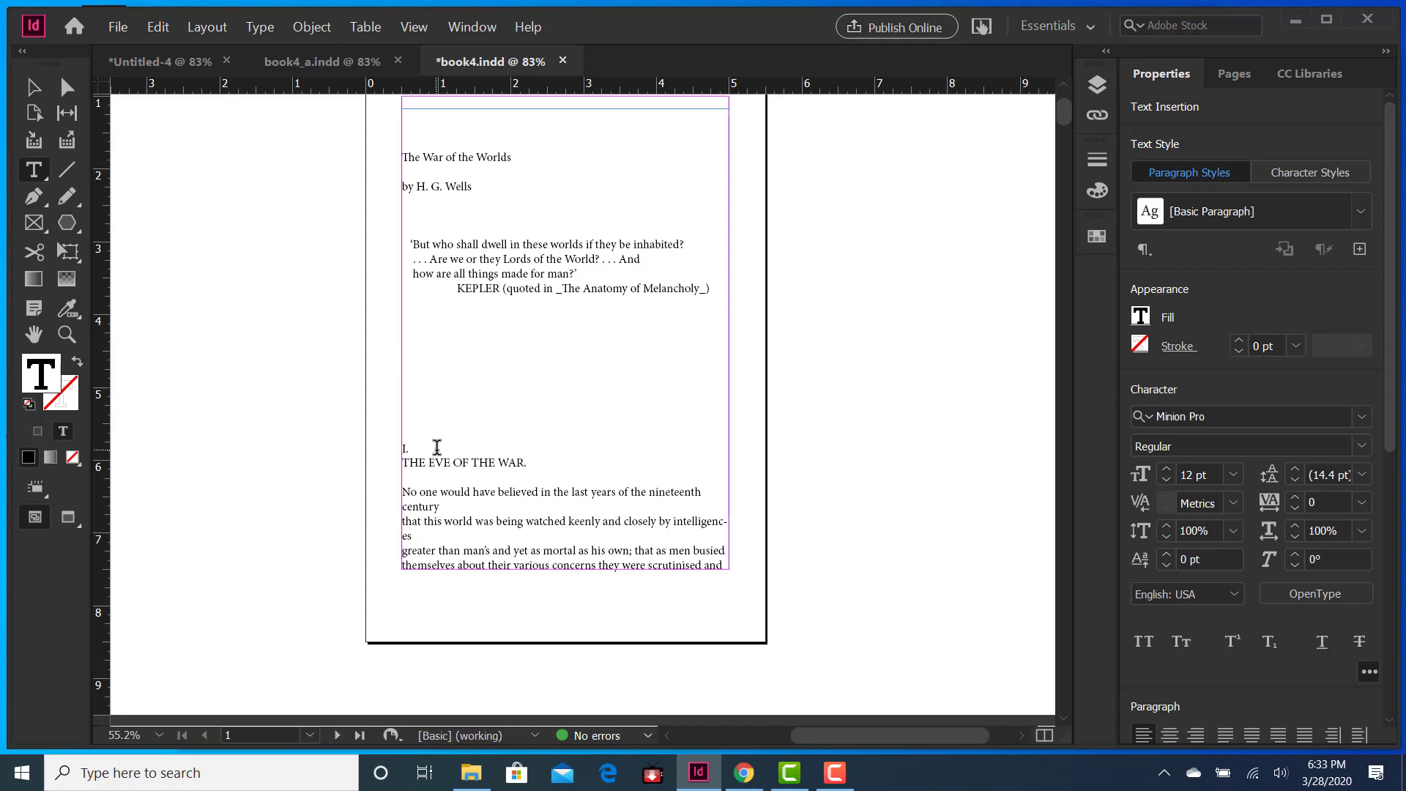
scroll(469, 443, "down", 3)
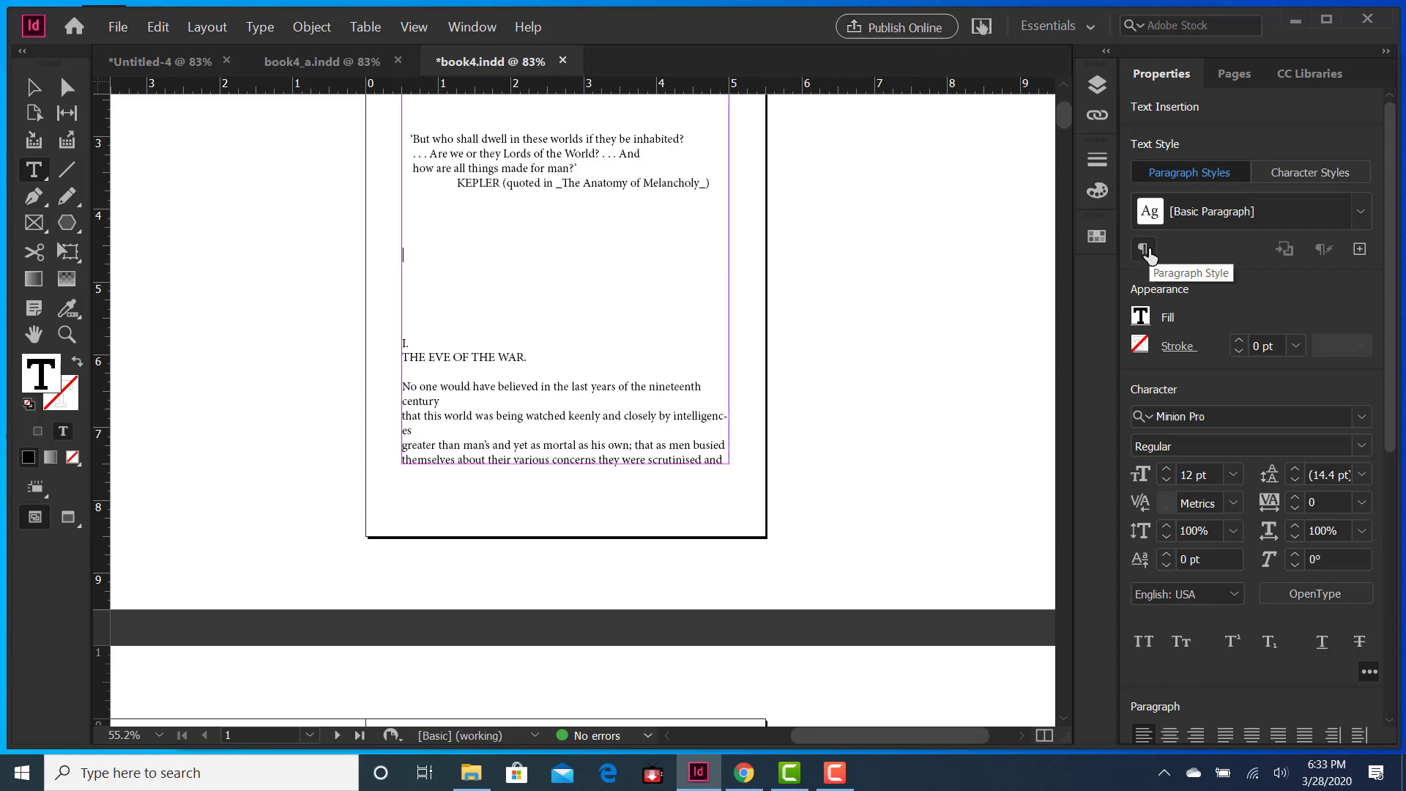
Step: Show the list of paragraph styles and place it beside the page, clear of the text
left_click(1217, 74)
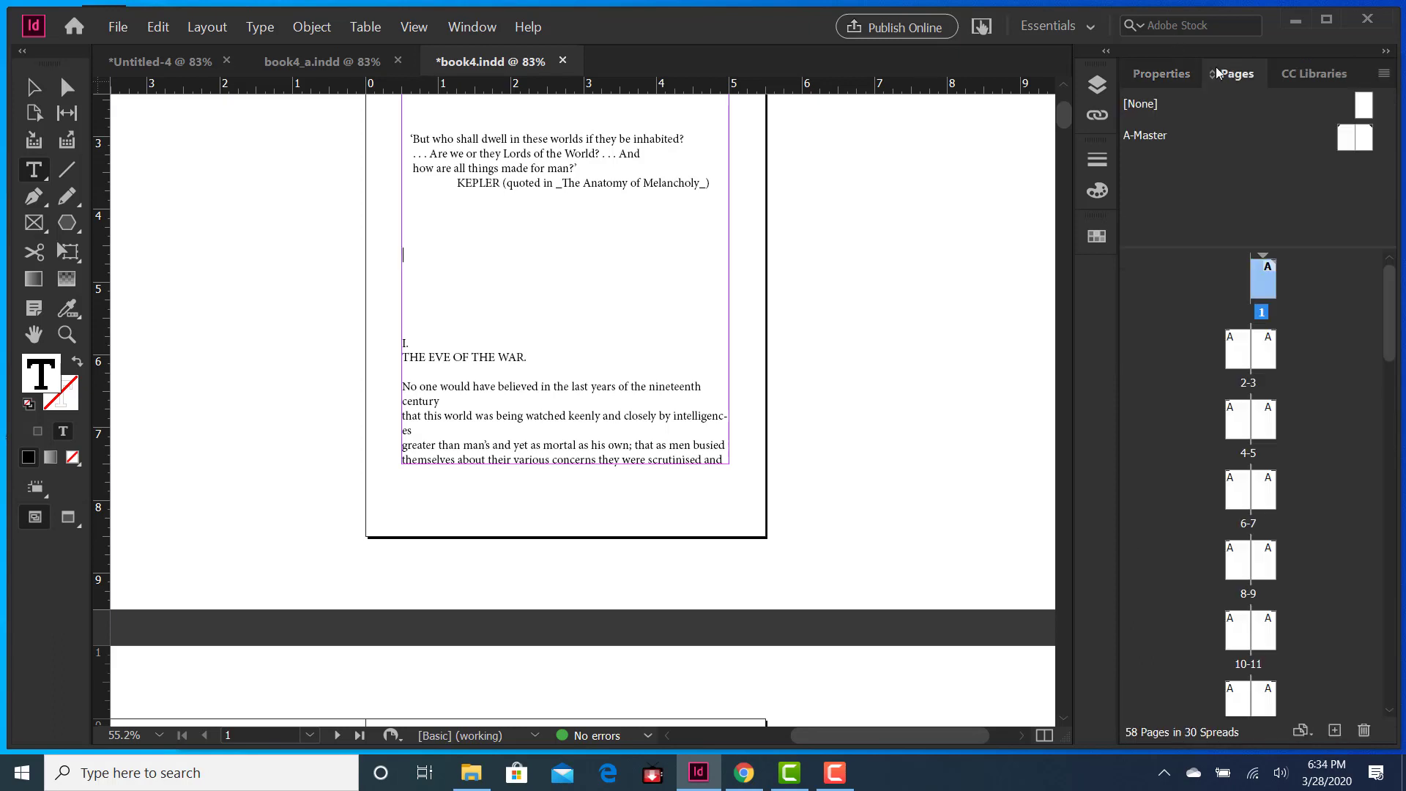
left_click(1162, 74)
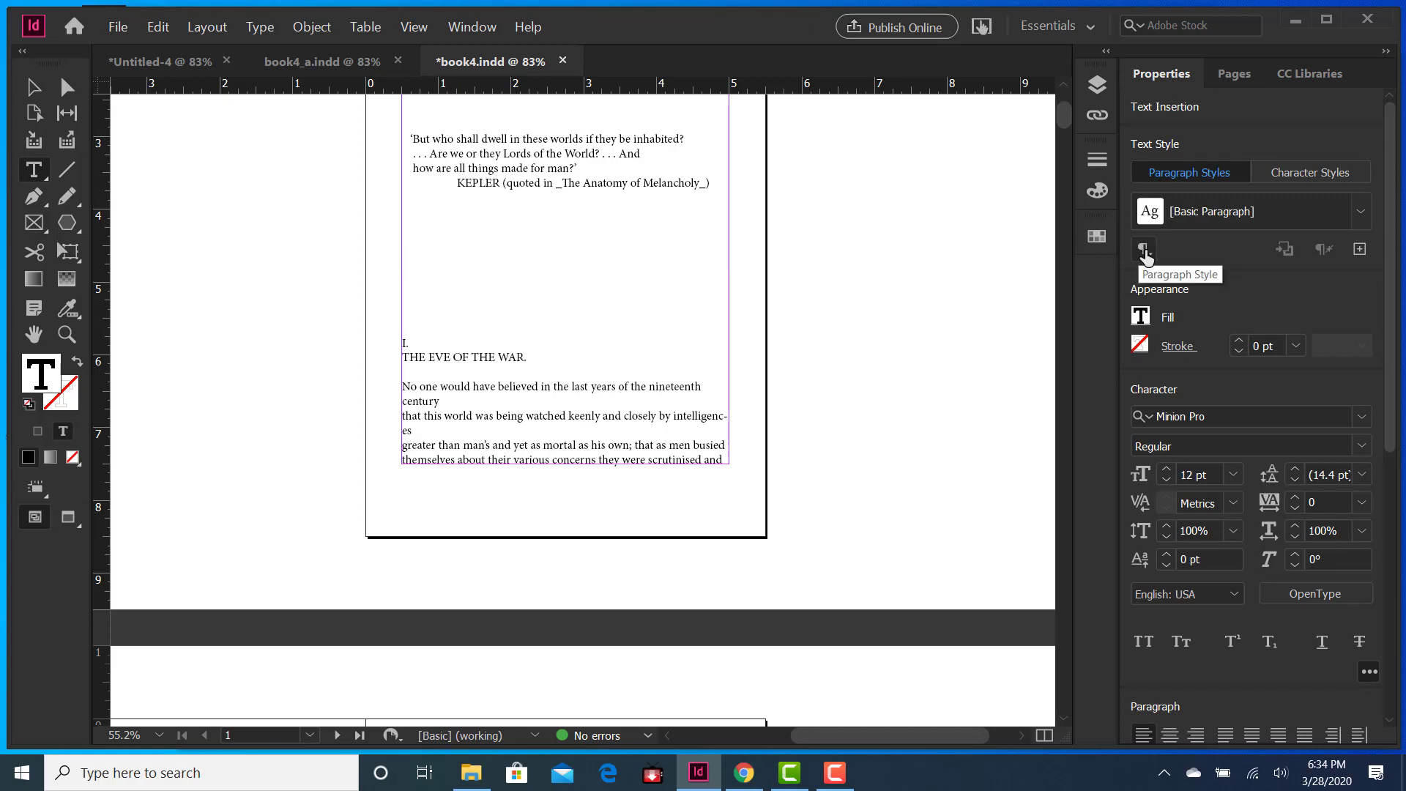
left_click(1144, 251)
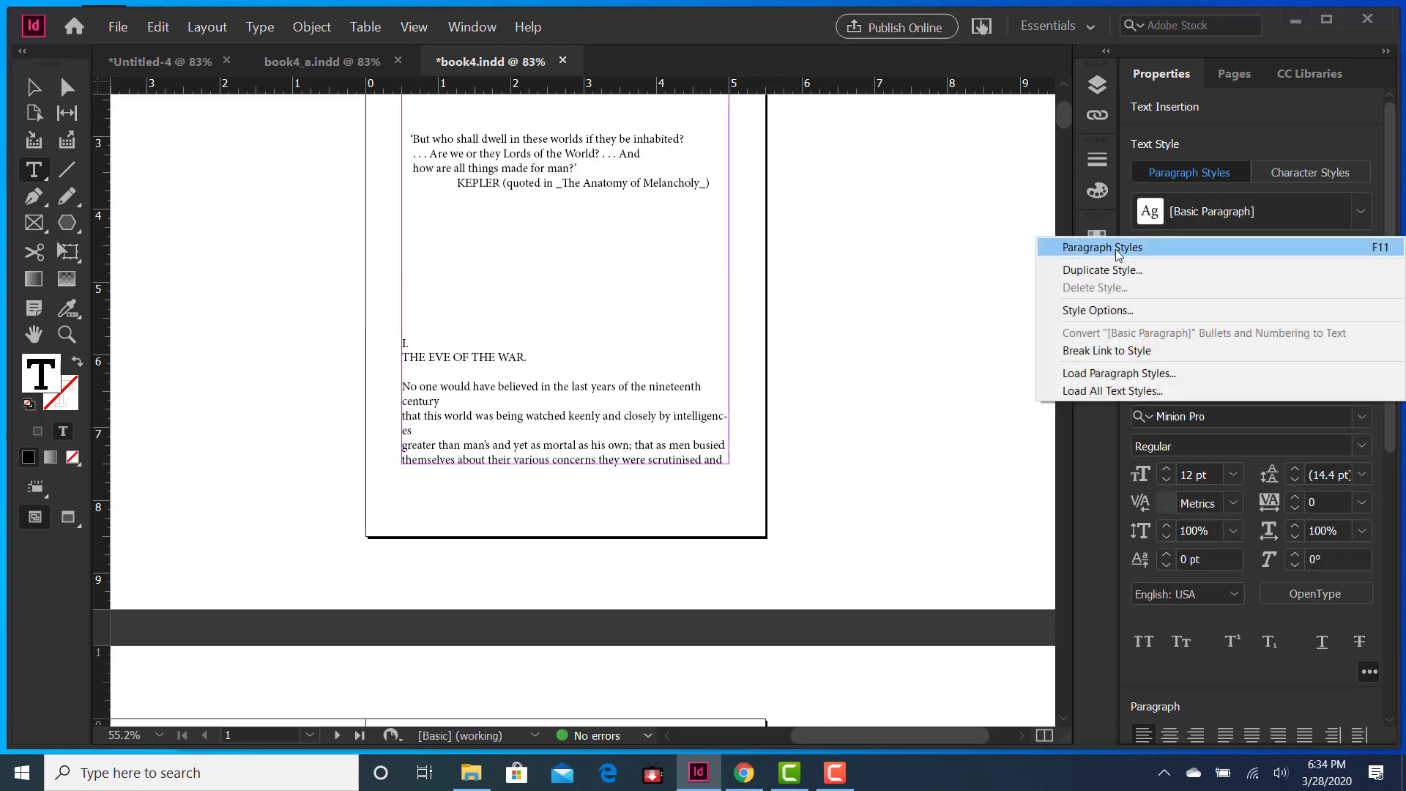
left_click(1119, 249)
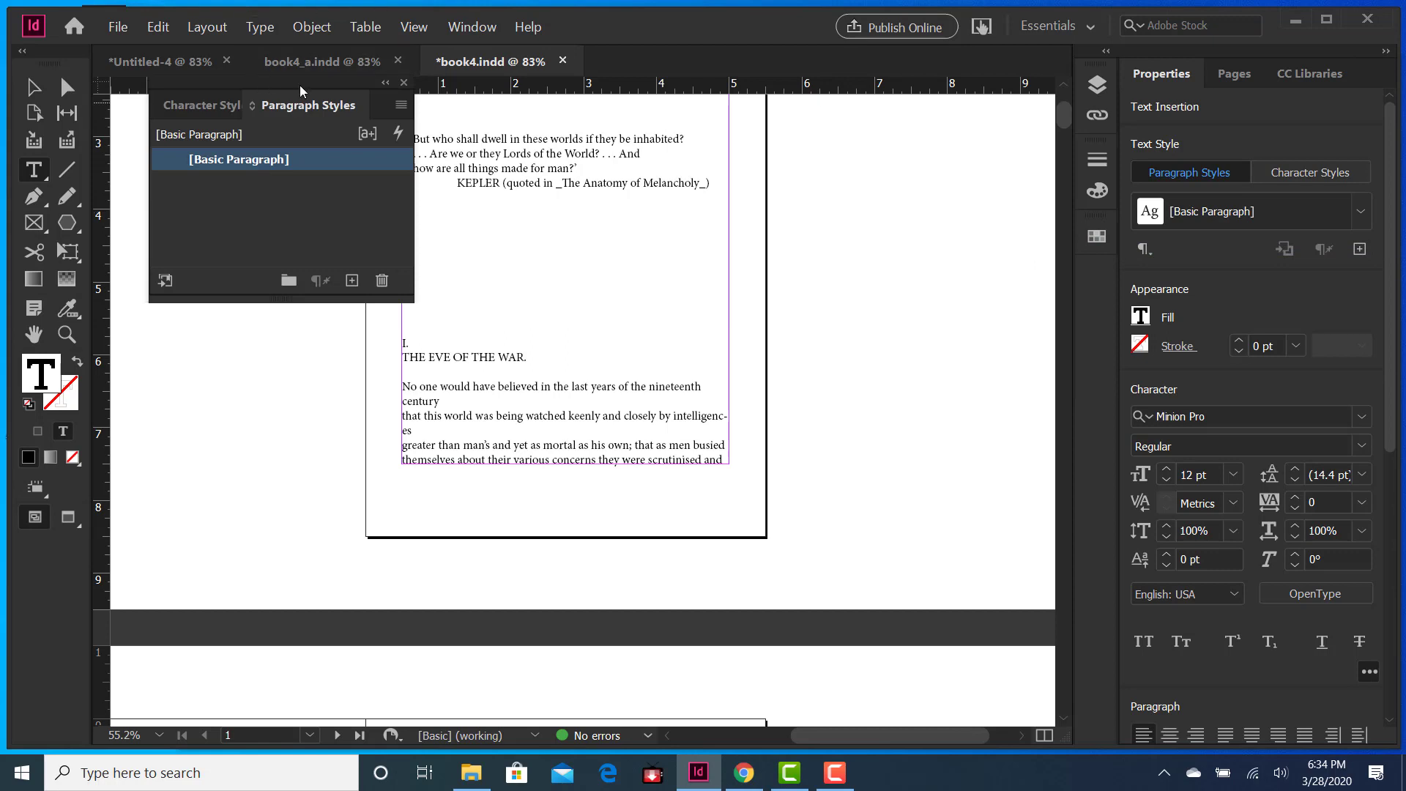
left_click_drag(301, 85, 940, 206)
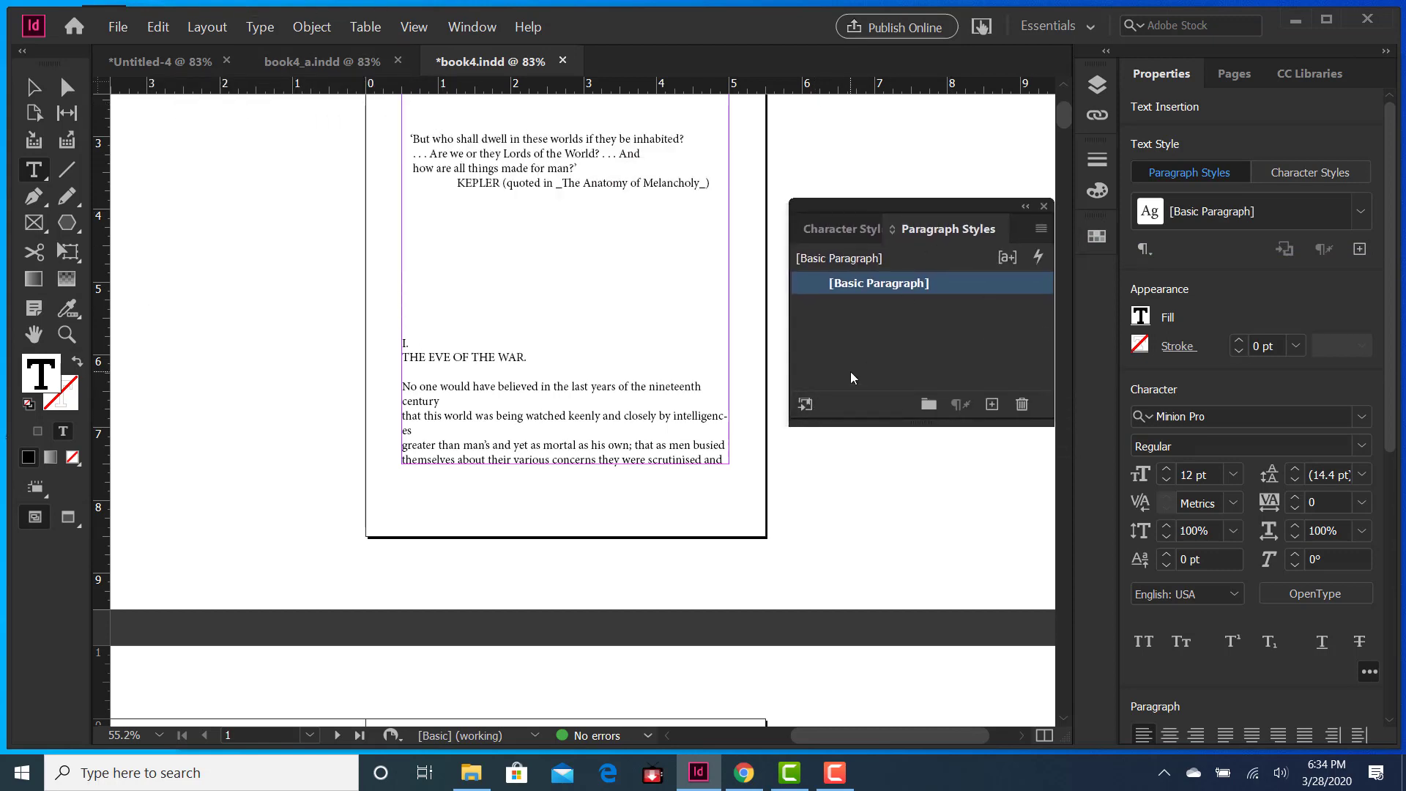
Step: Start a new paragraph style and name it "chapters"
left_click(990, 405, "alt")
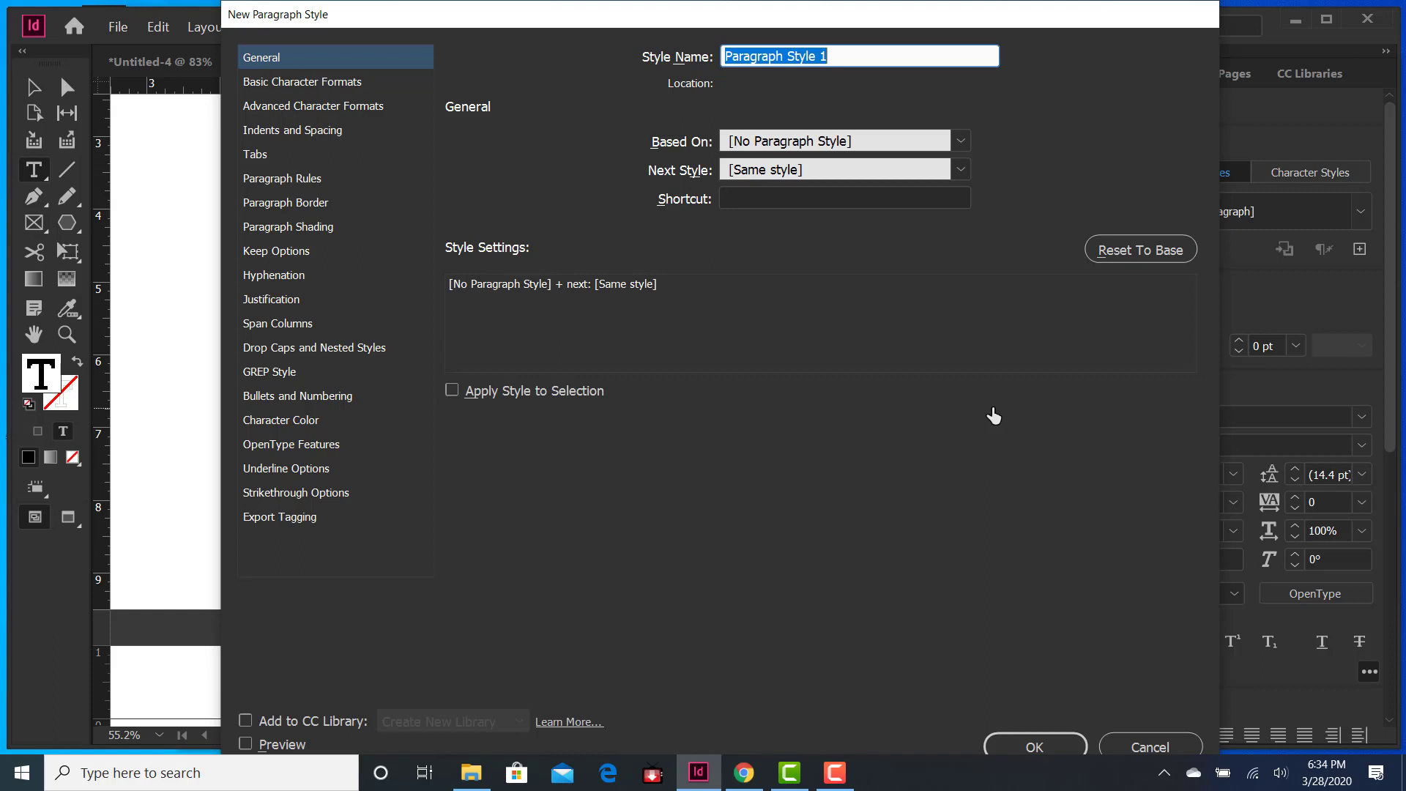
type("chapterxs")
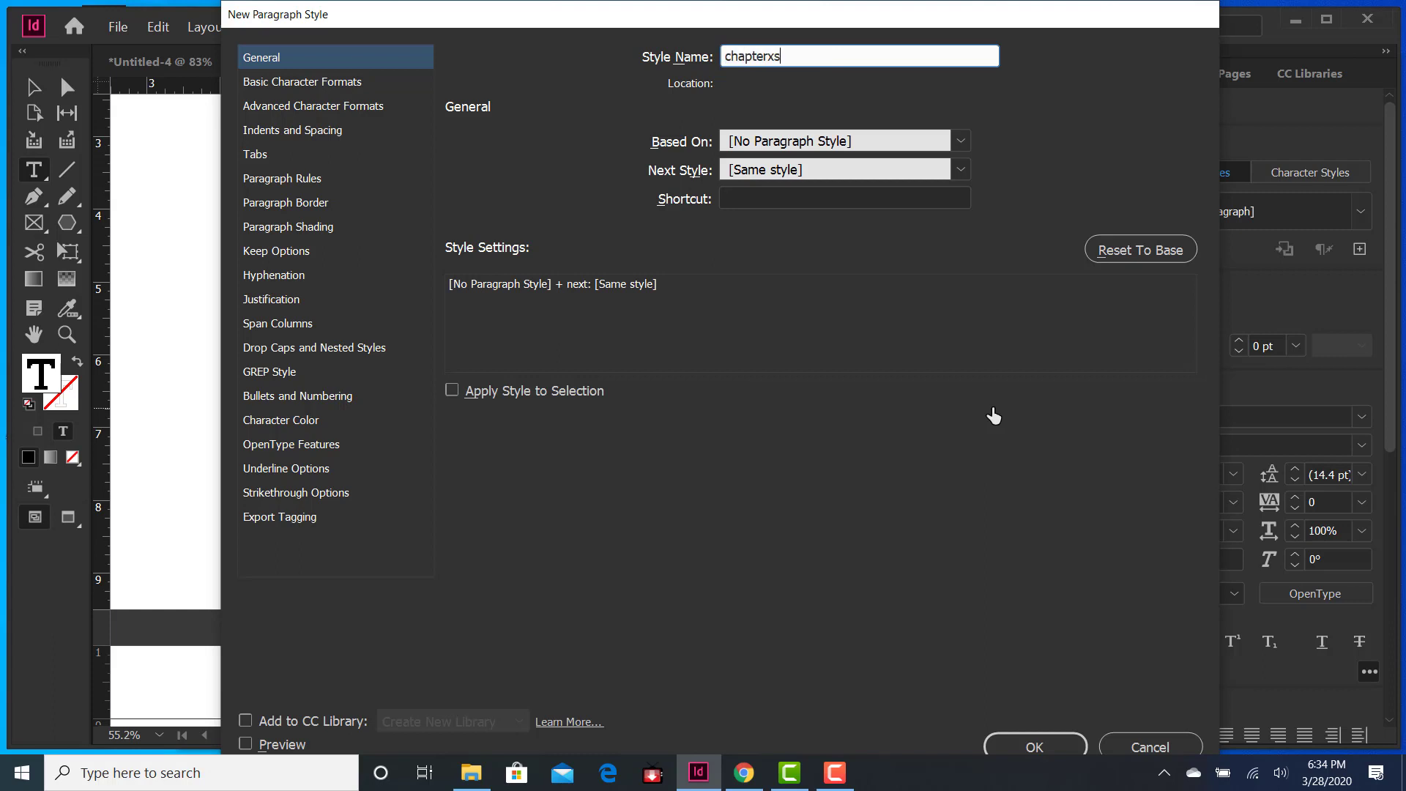
key("BackSpace")
key("BackSpace")
type("s")
Step: Set the chapters style's basic character formats to Yu Gothic UI, Semibold, 15 pt, with Underline on
left_click(325, 83)
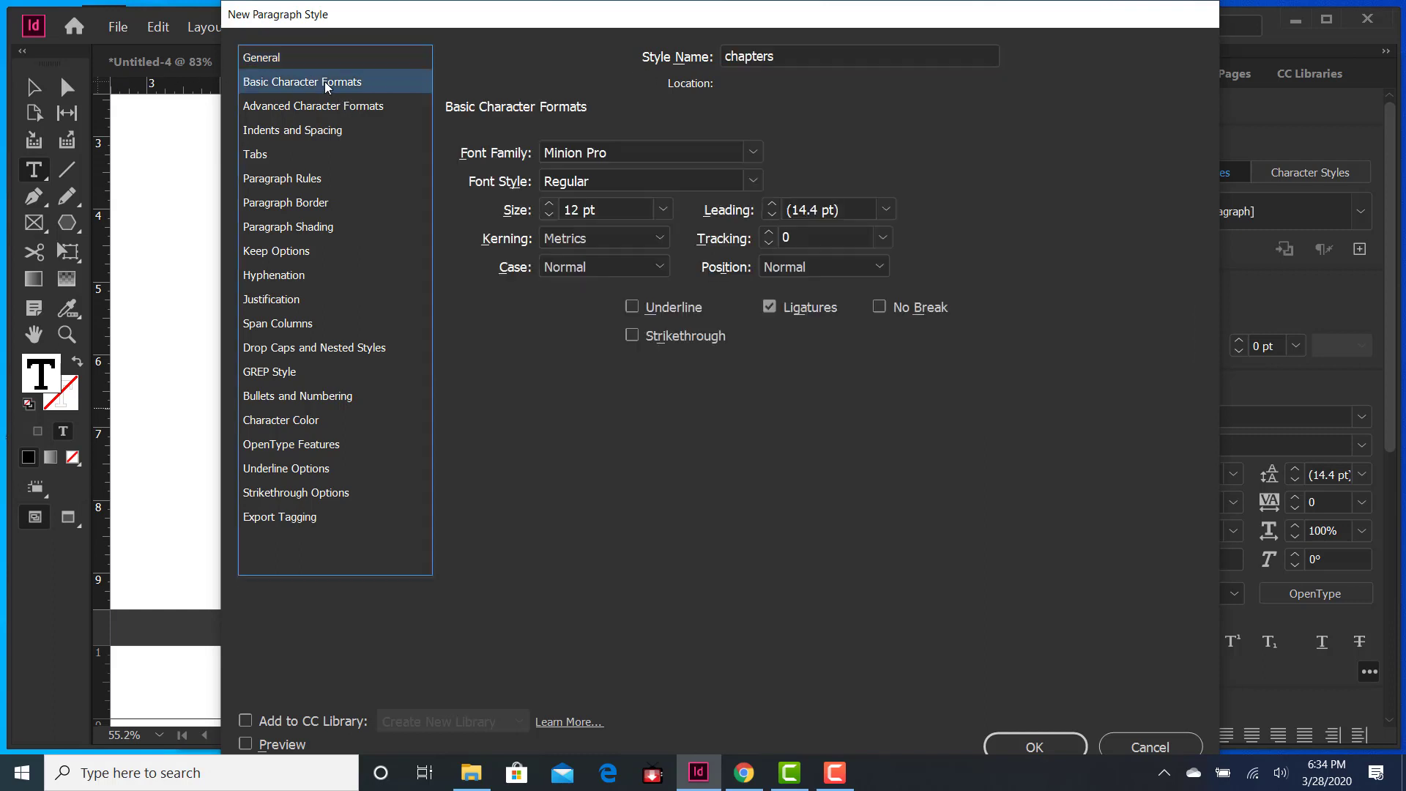
left_click(752, 151)
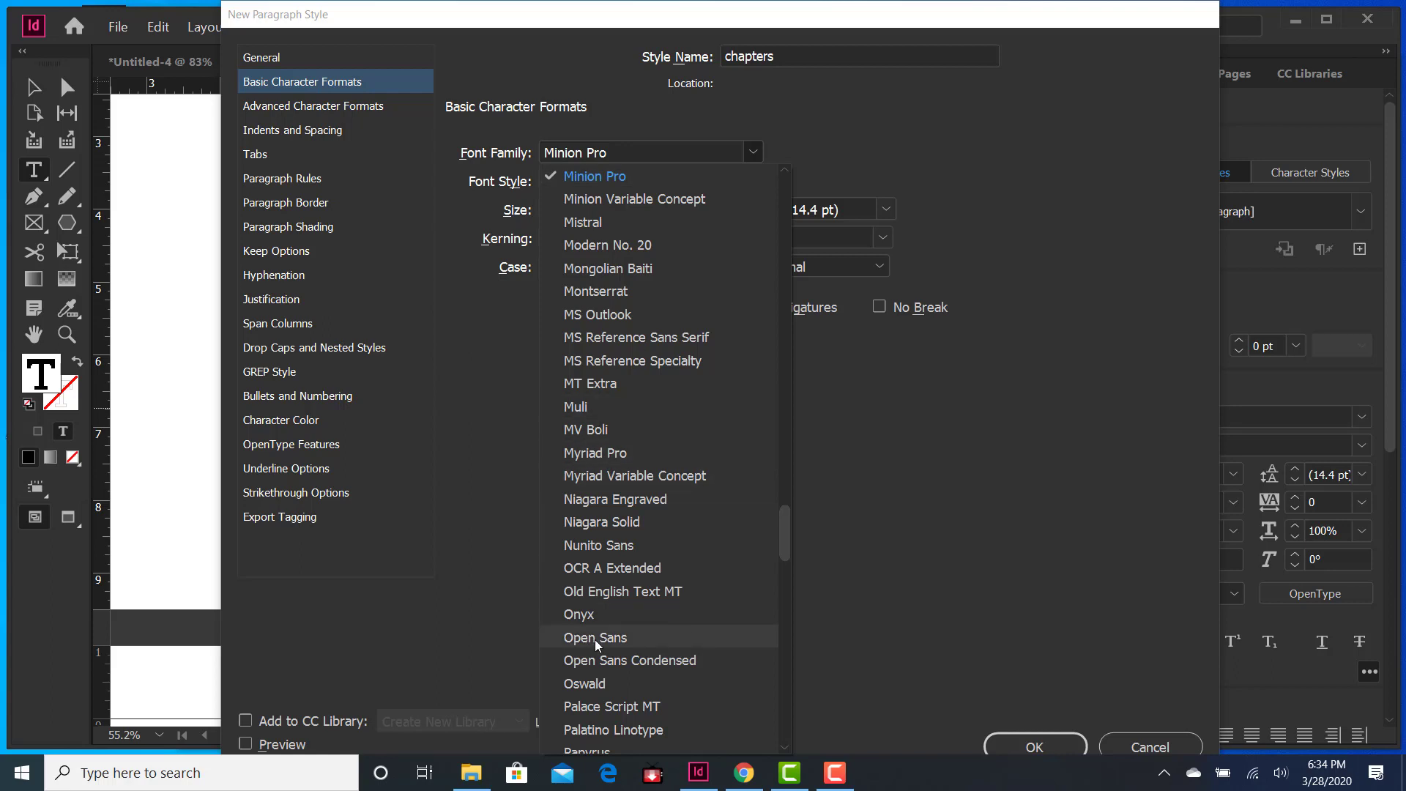
scroll(609, 703, "down", 20)
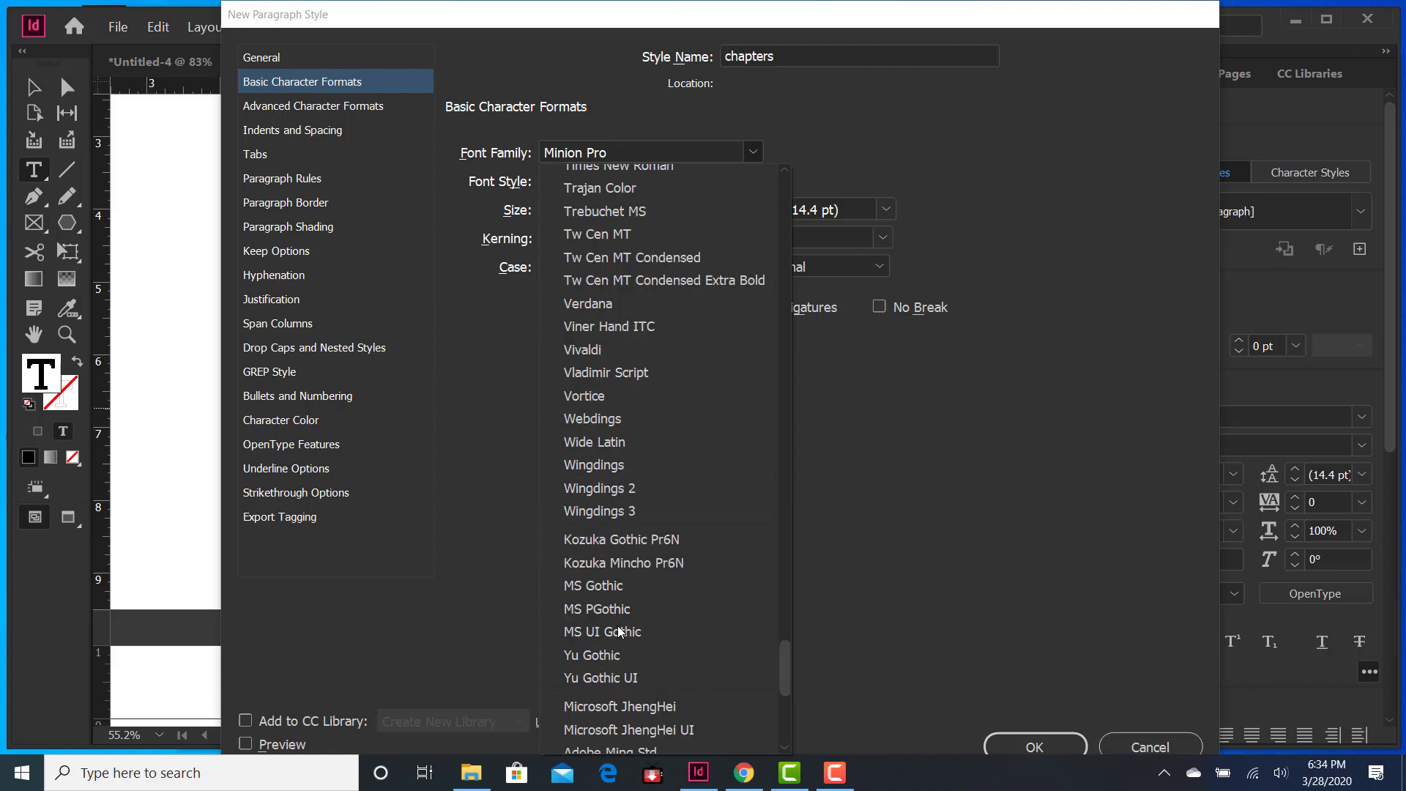
left_click(608, 676)
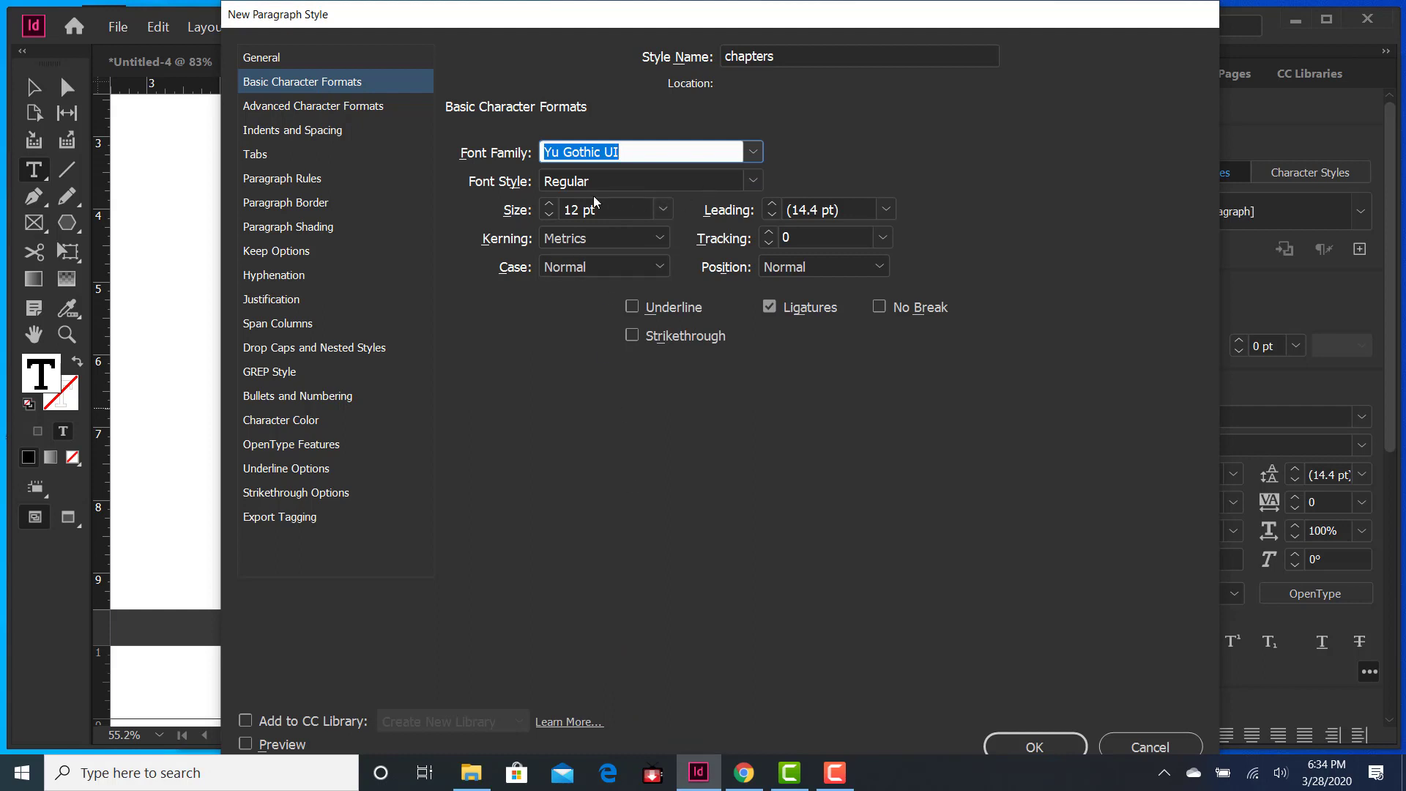
left_click(550, 205)
left_click(550, 205)
left_click(550, 205)
left_click(733, 188)
left_click(590, 273)
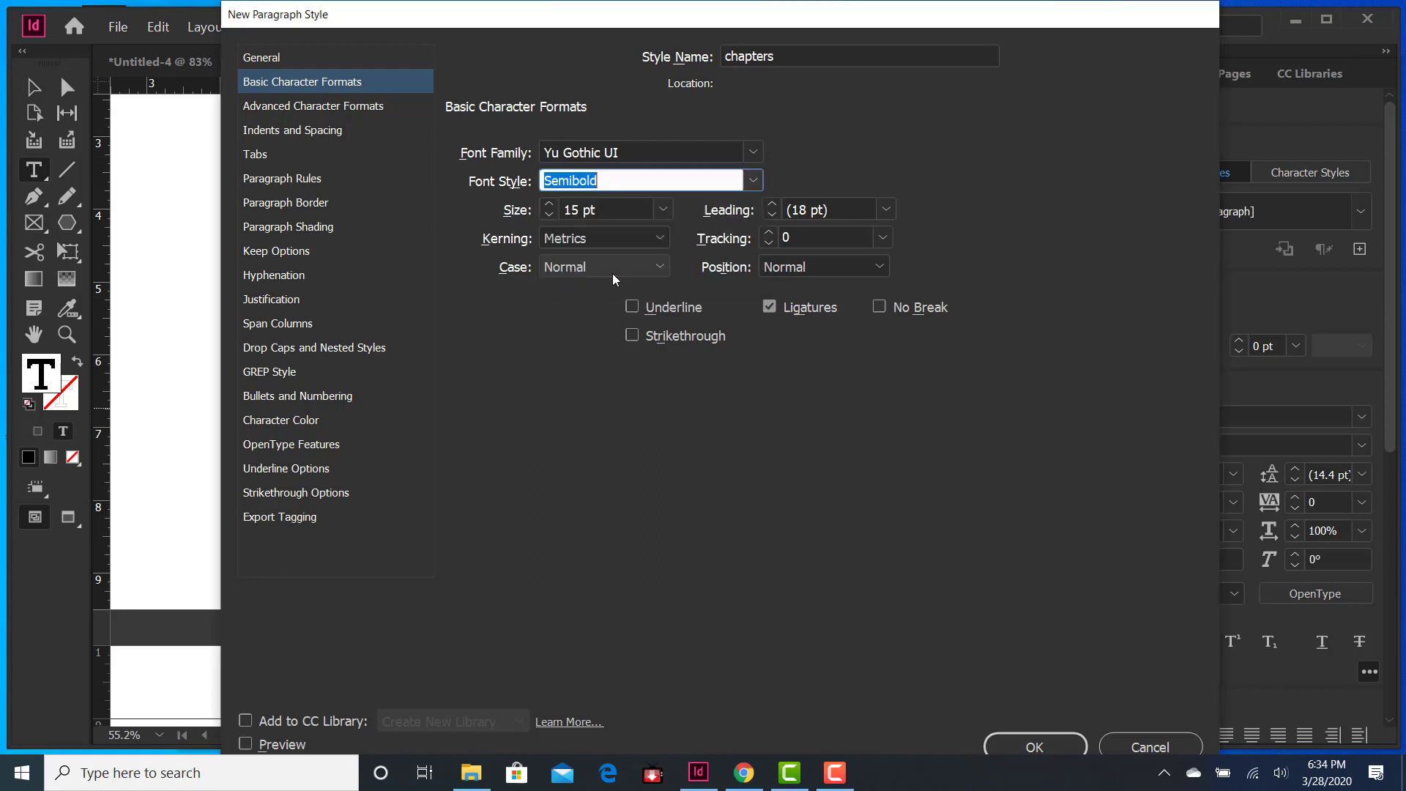
left_click(652, 307)
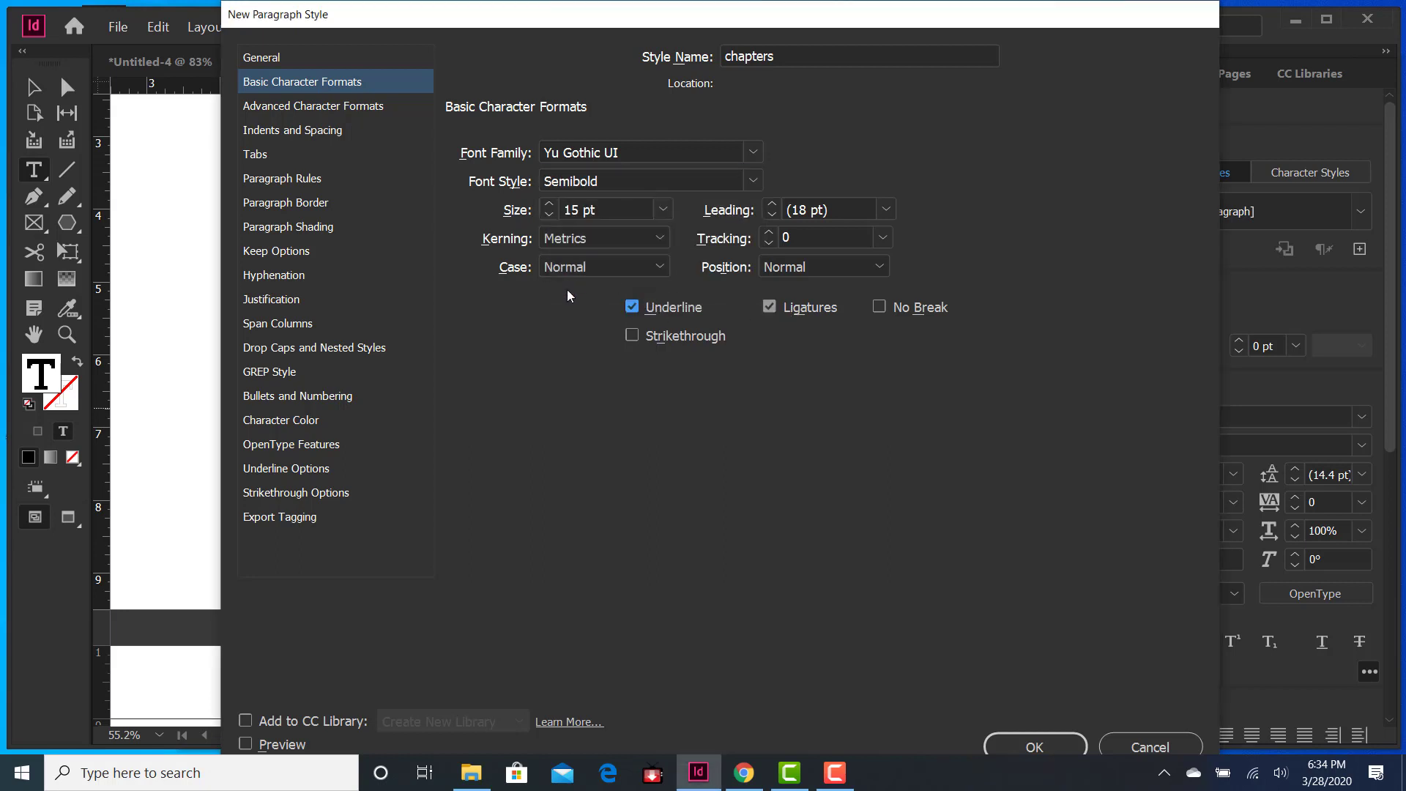
Step: Set the chapters style's character color to C=100 M=0 Y=0 K=0 and save the new style
left_click(281, 128)
left_click(281, 105)
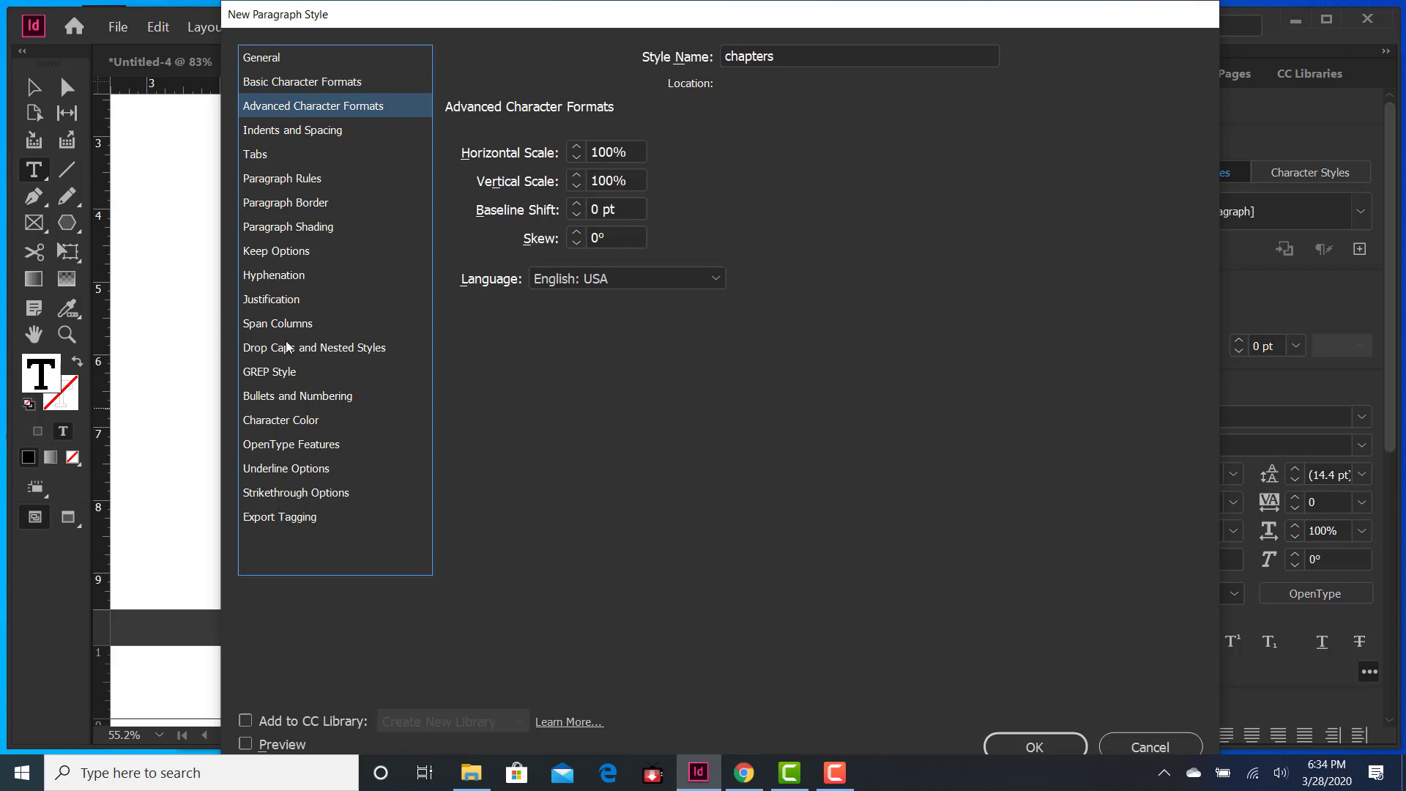
left_click(286, 421)
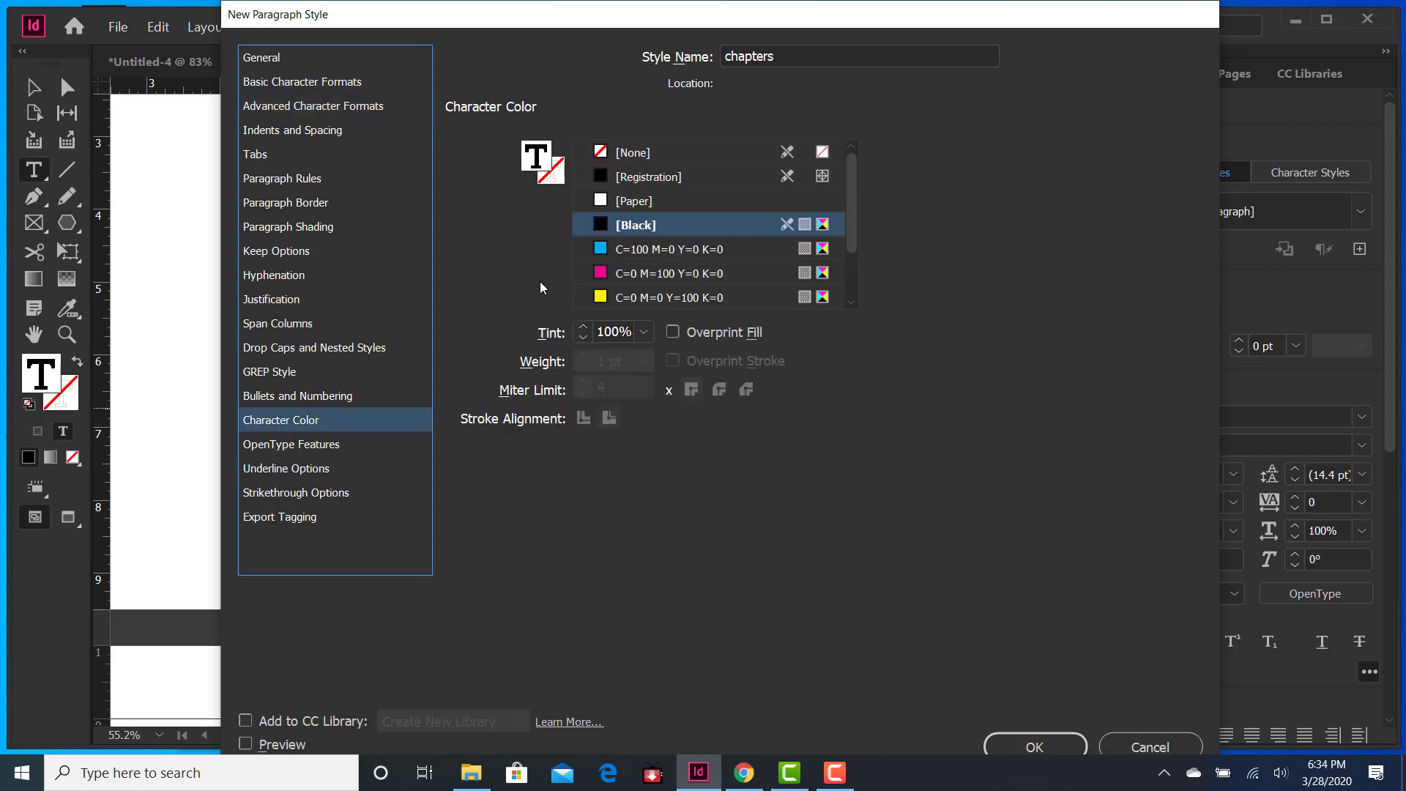
left_click(605, 250)
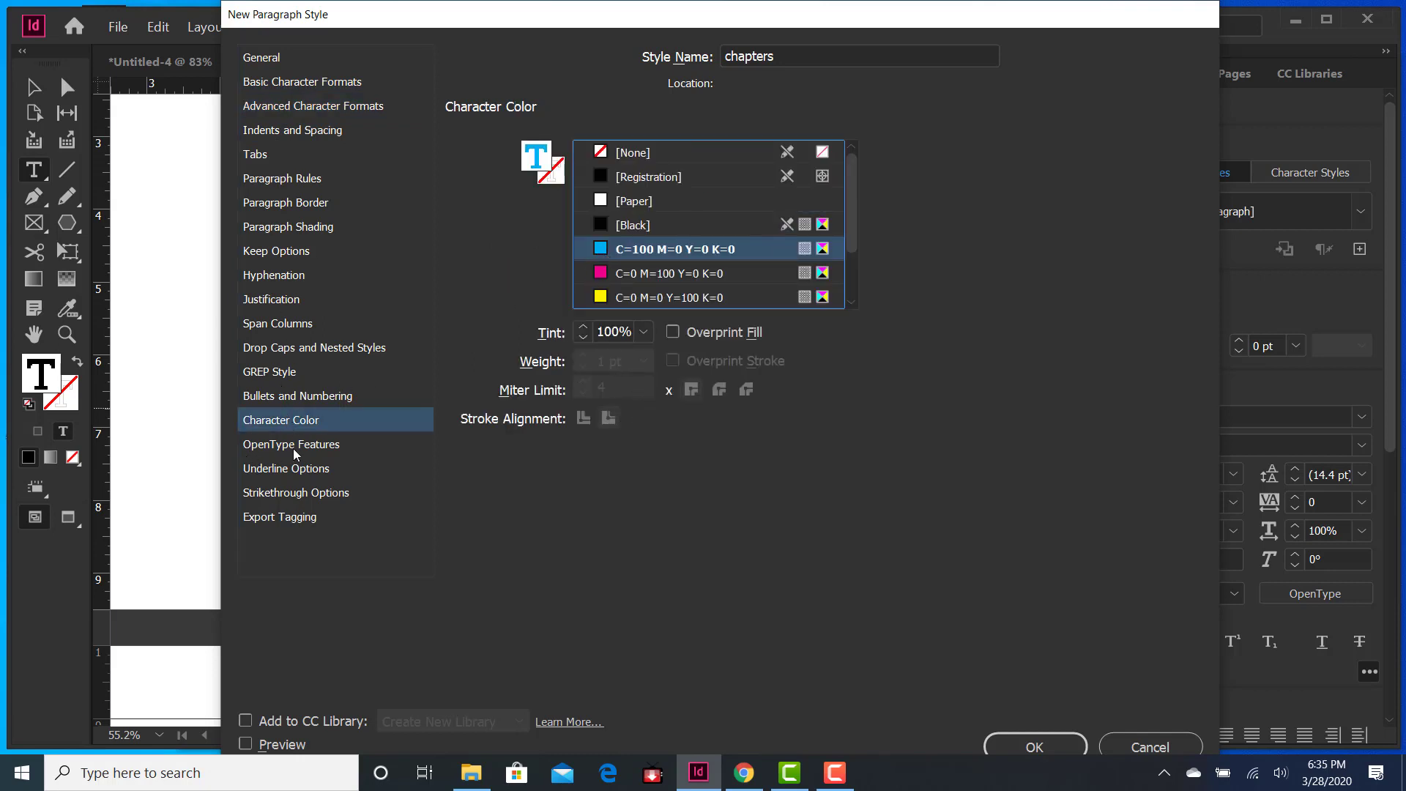
left_click(320, 132)
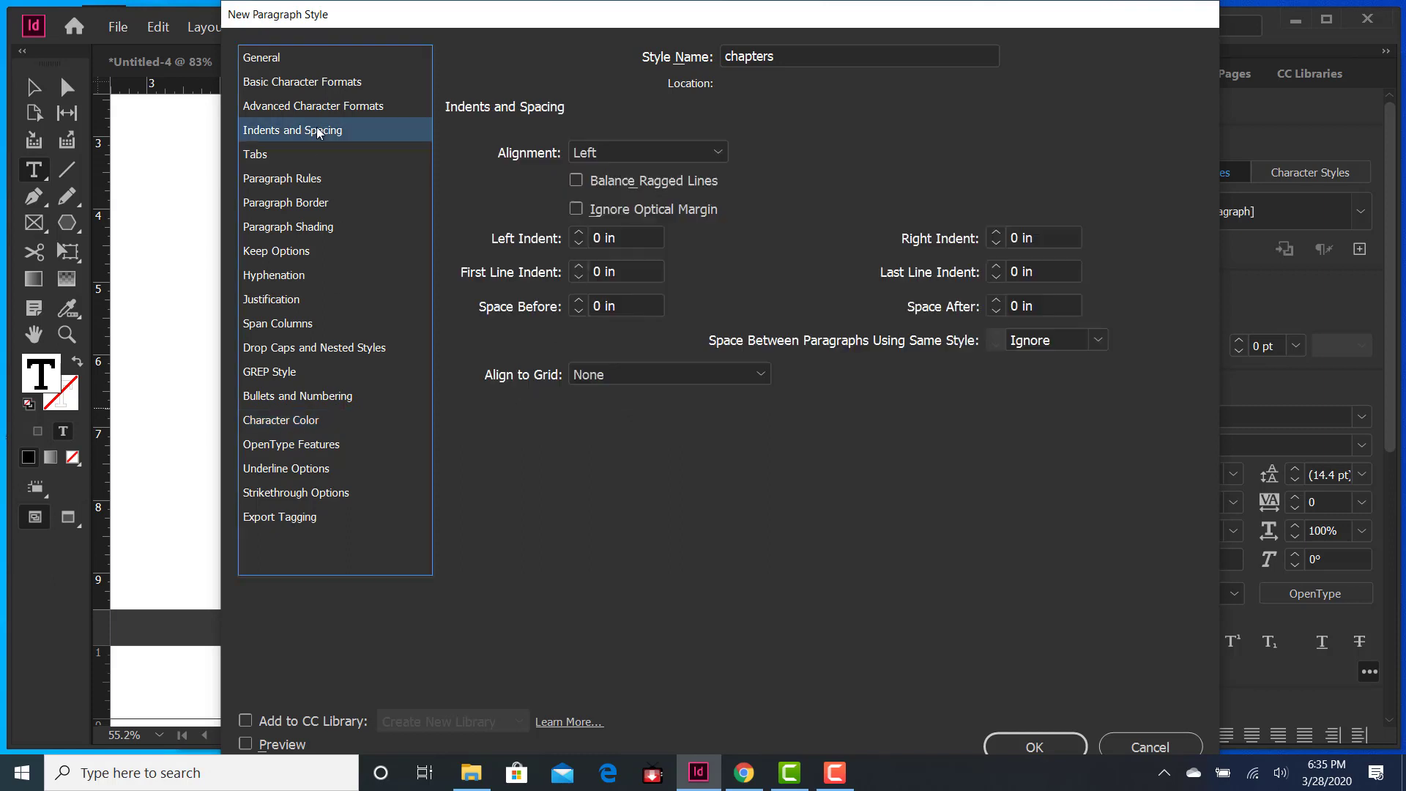
left_click(314, 82)
left_click(291, 108)
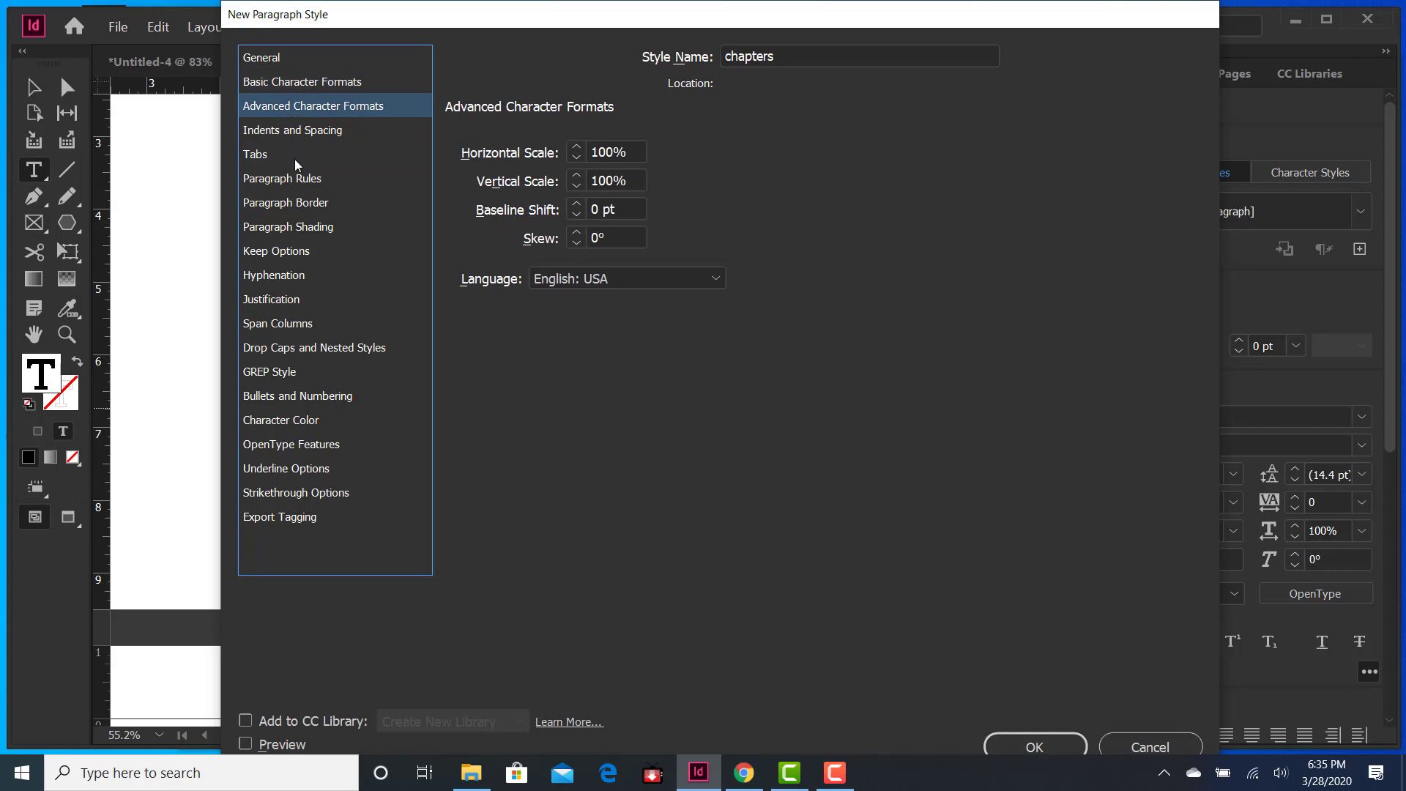
left_click(1034, 745)
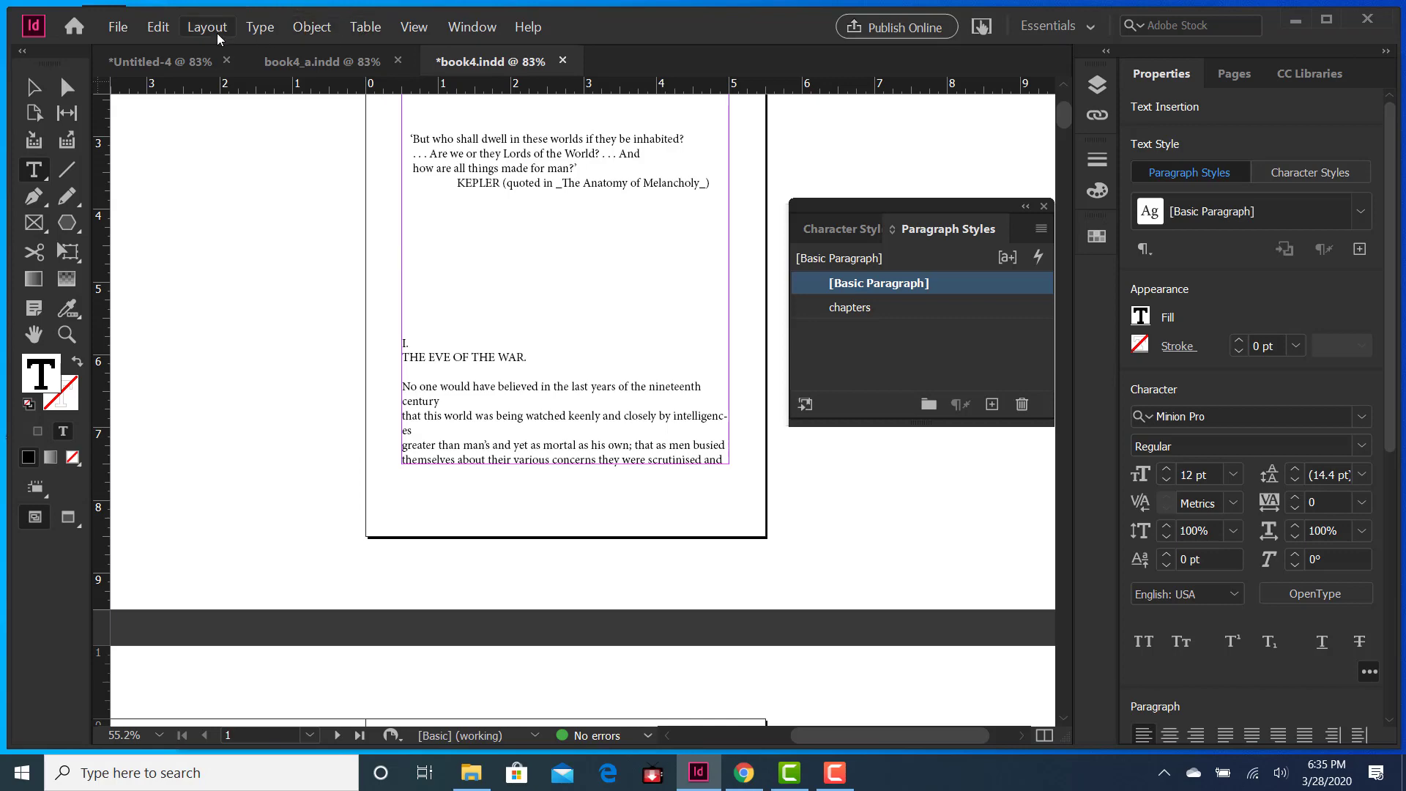
Step: Show the hidden characters and examine where paragraphs end on the opening pages
left_click(260, 27)
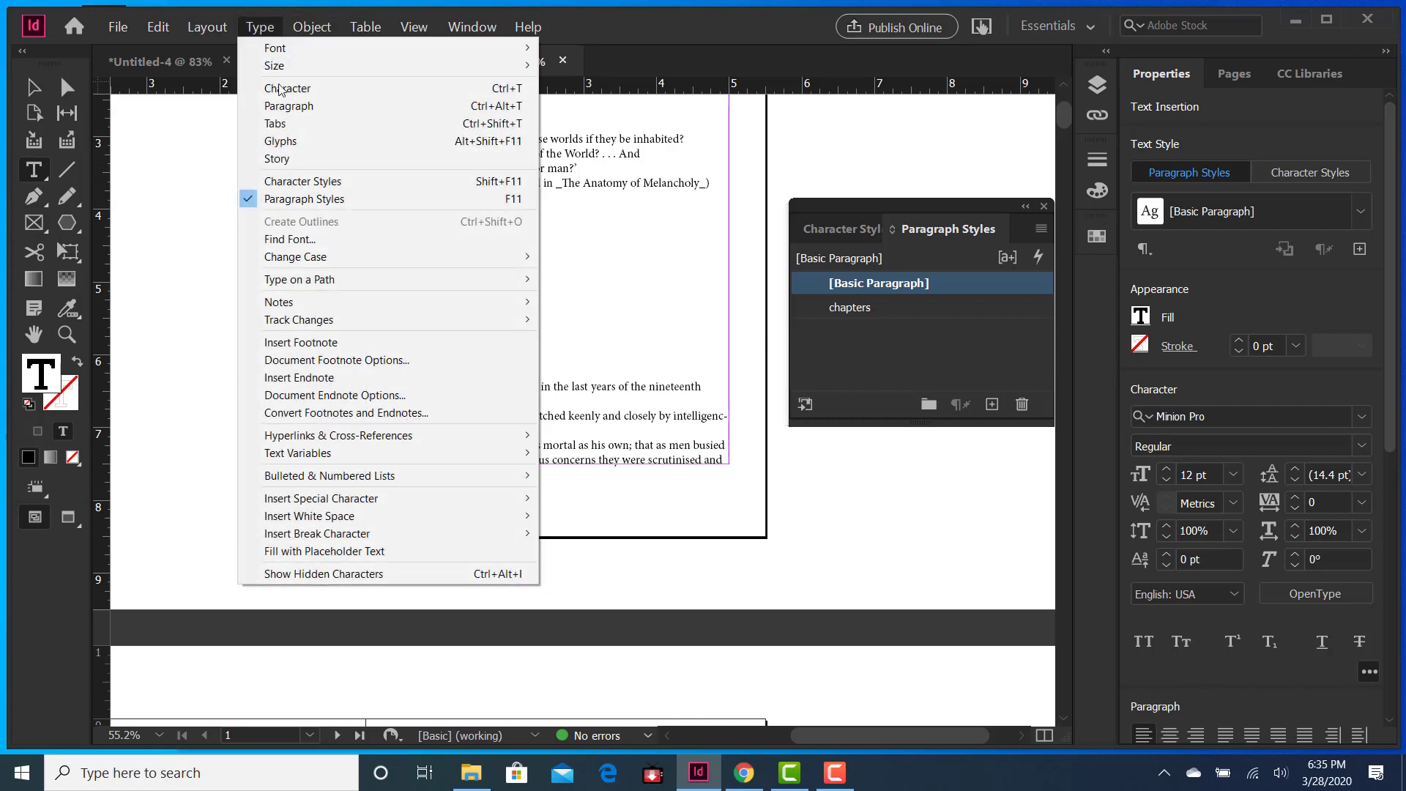
left_click(357, 576)
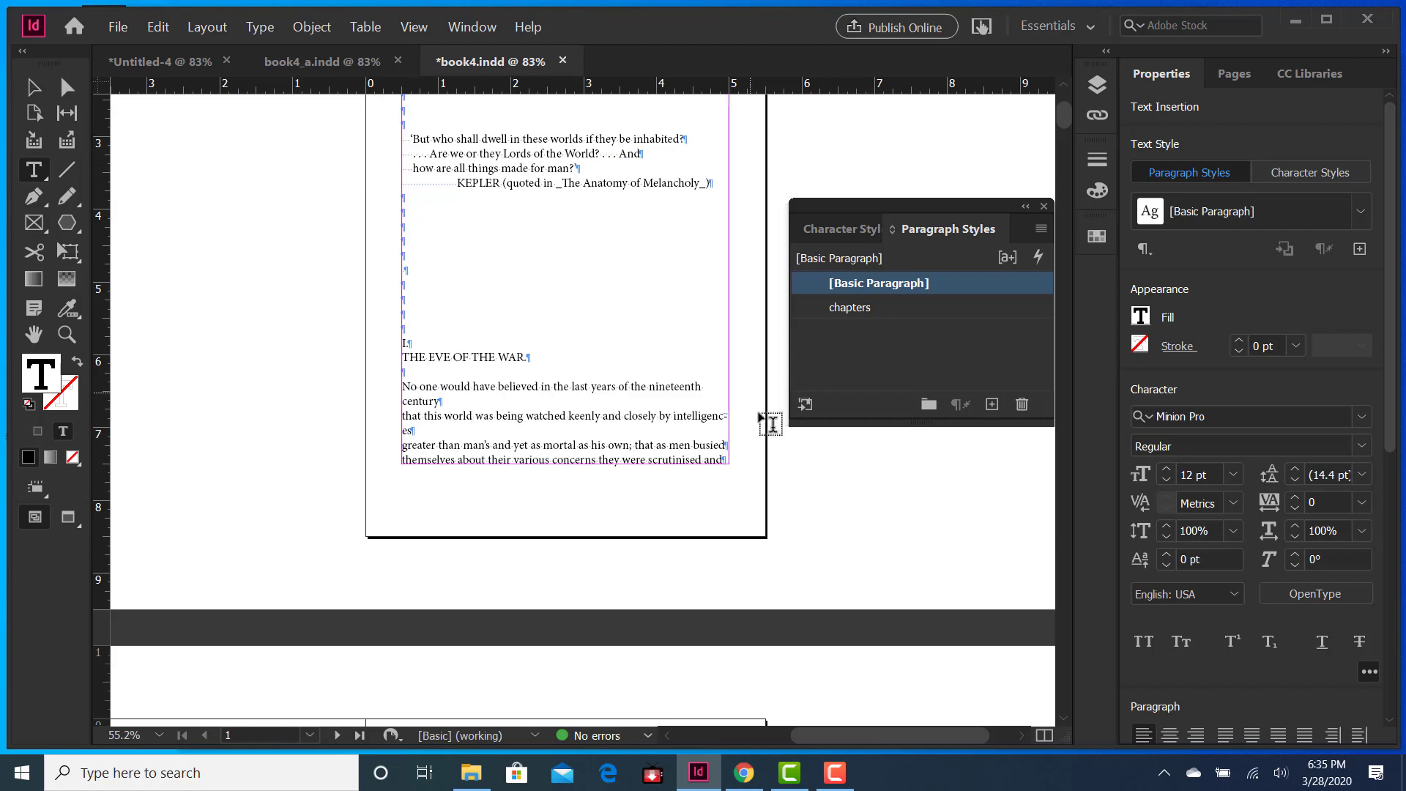
scroll(546, 448, "down", 15)
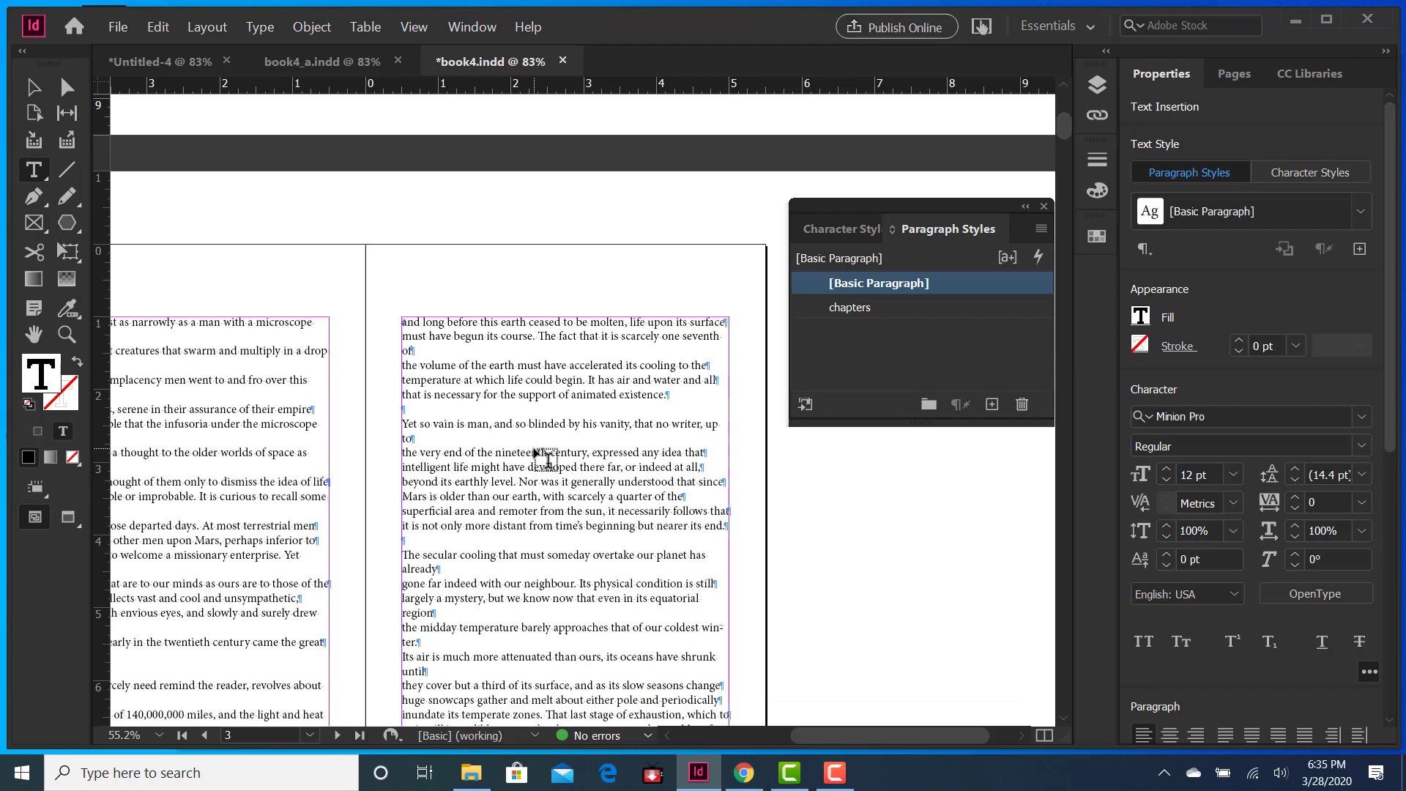
scroll(546, 457, "down", 3)
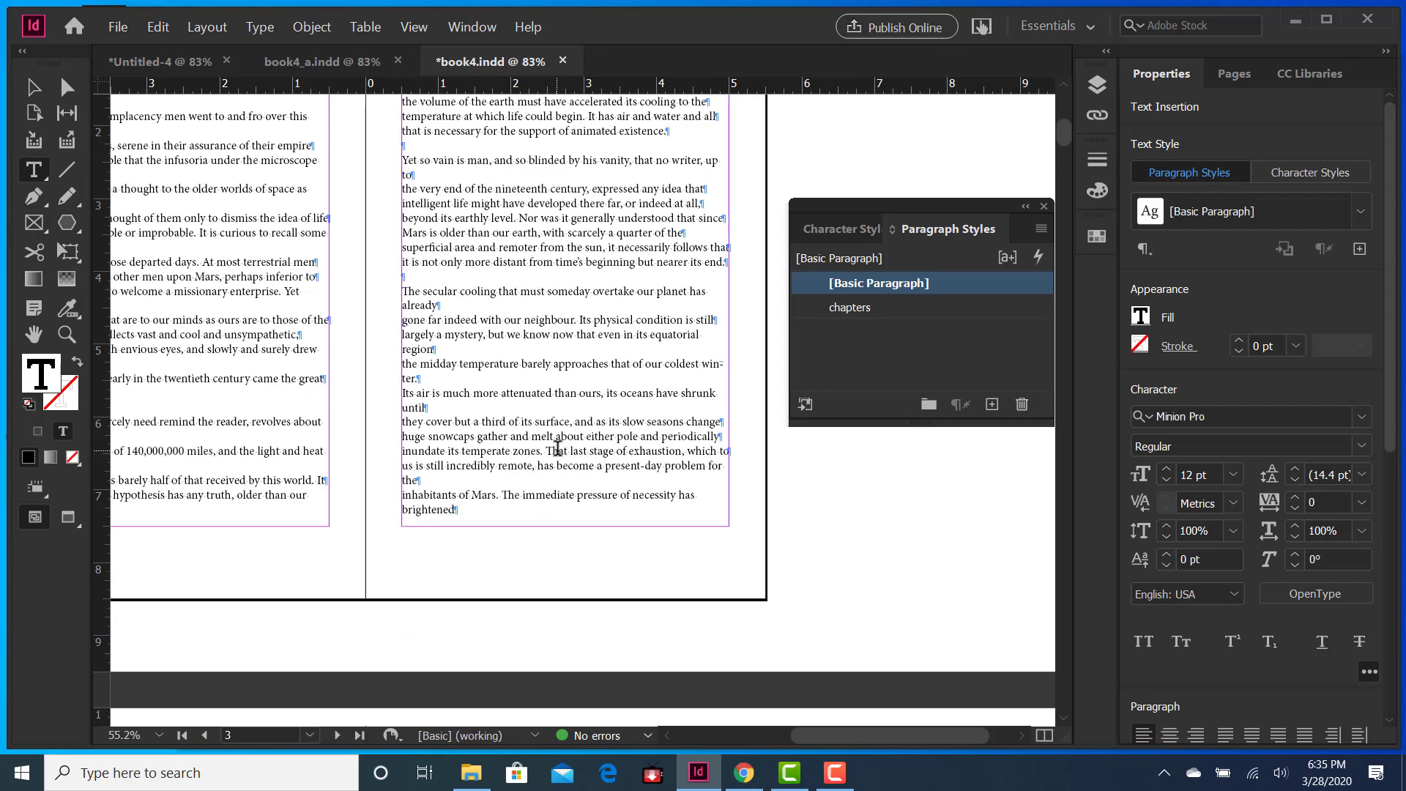
scroll(558, 448, "up", 15)
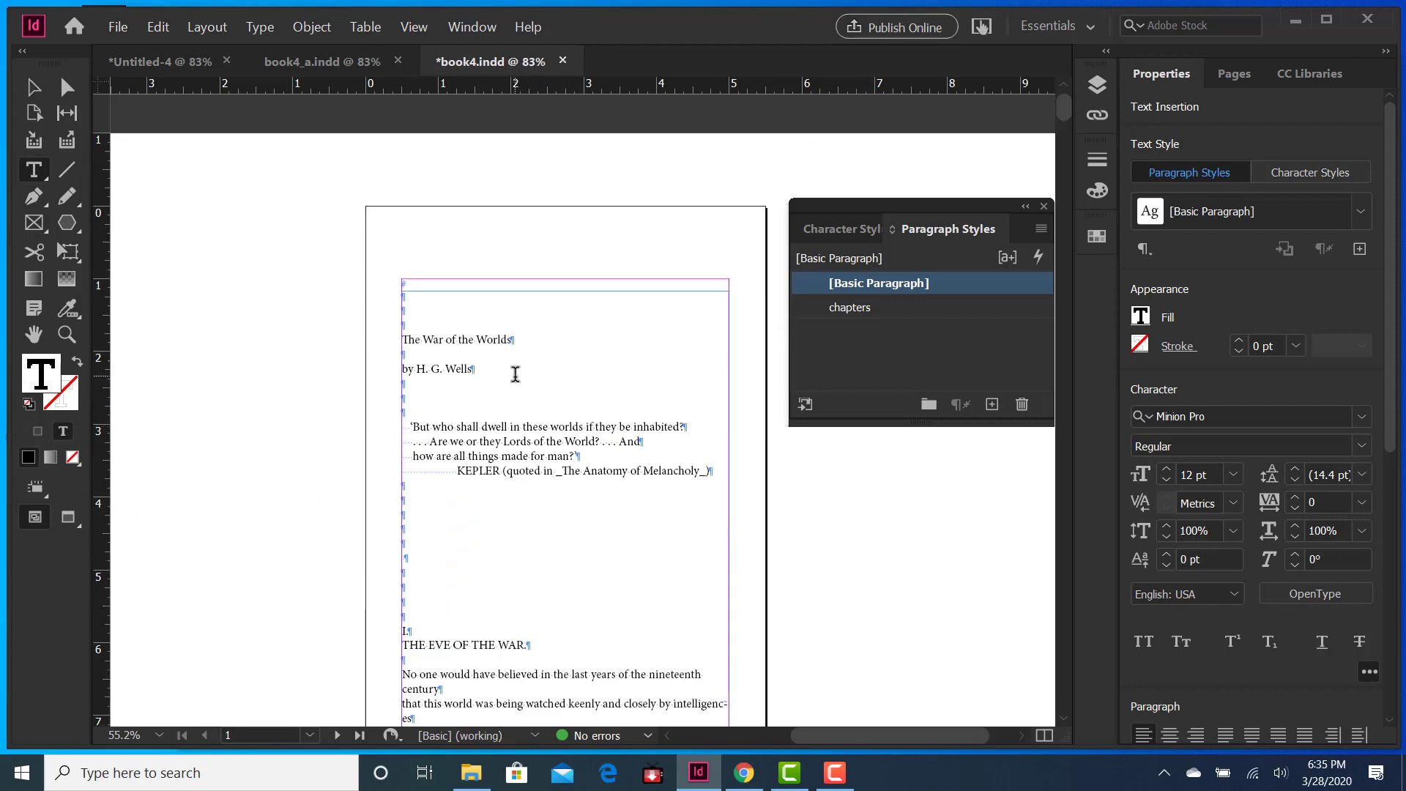
scroll(542, 469, "down", 2)
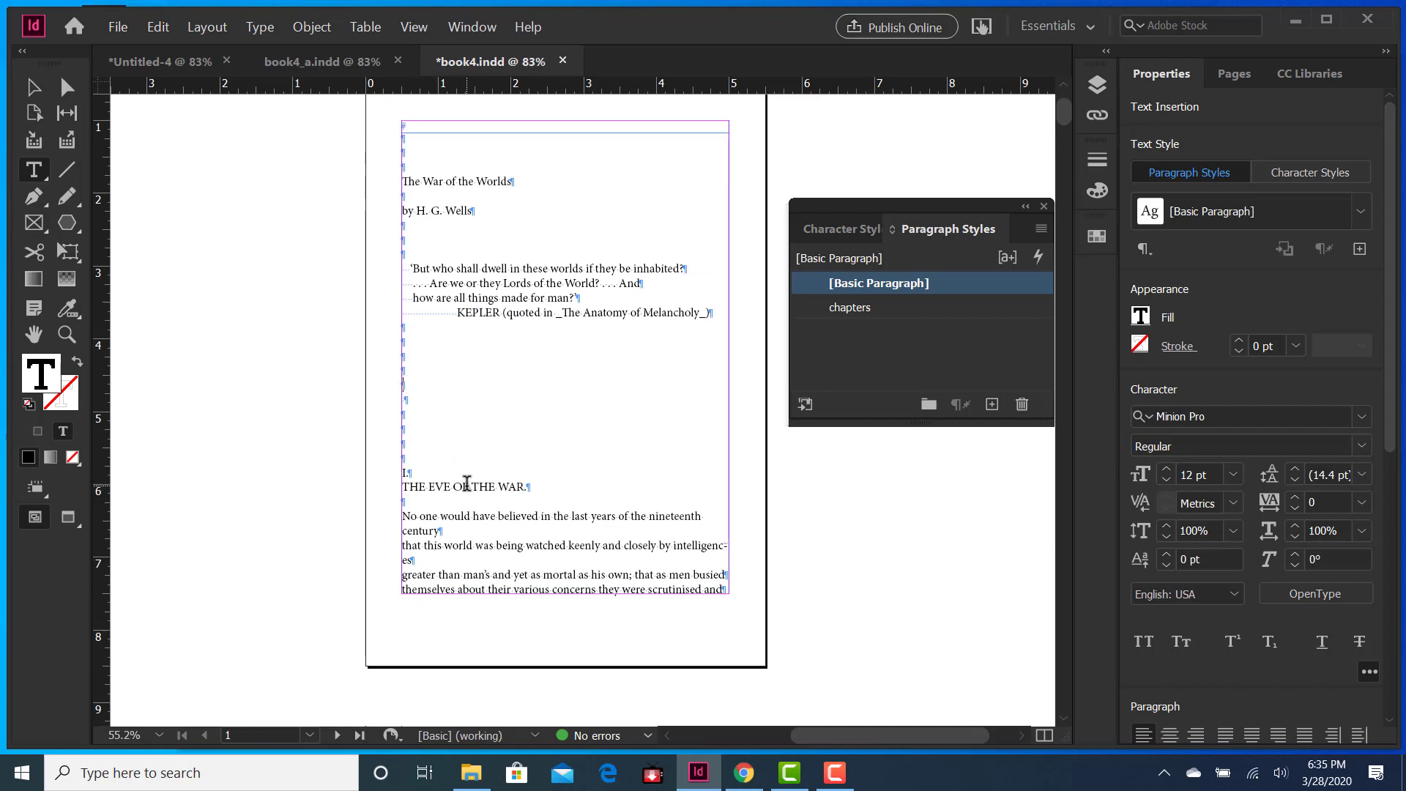
Step: Hide the hidden characters and apply the chapters style to the heading "THE EVE OF THE WAR."
left_click(482, 487)
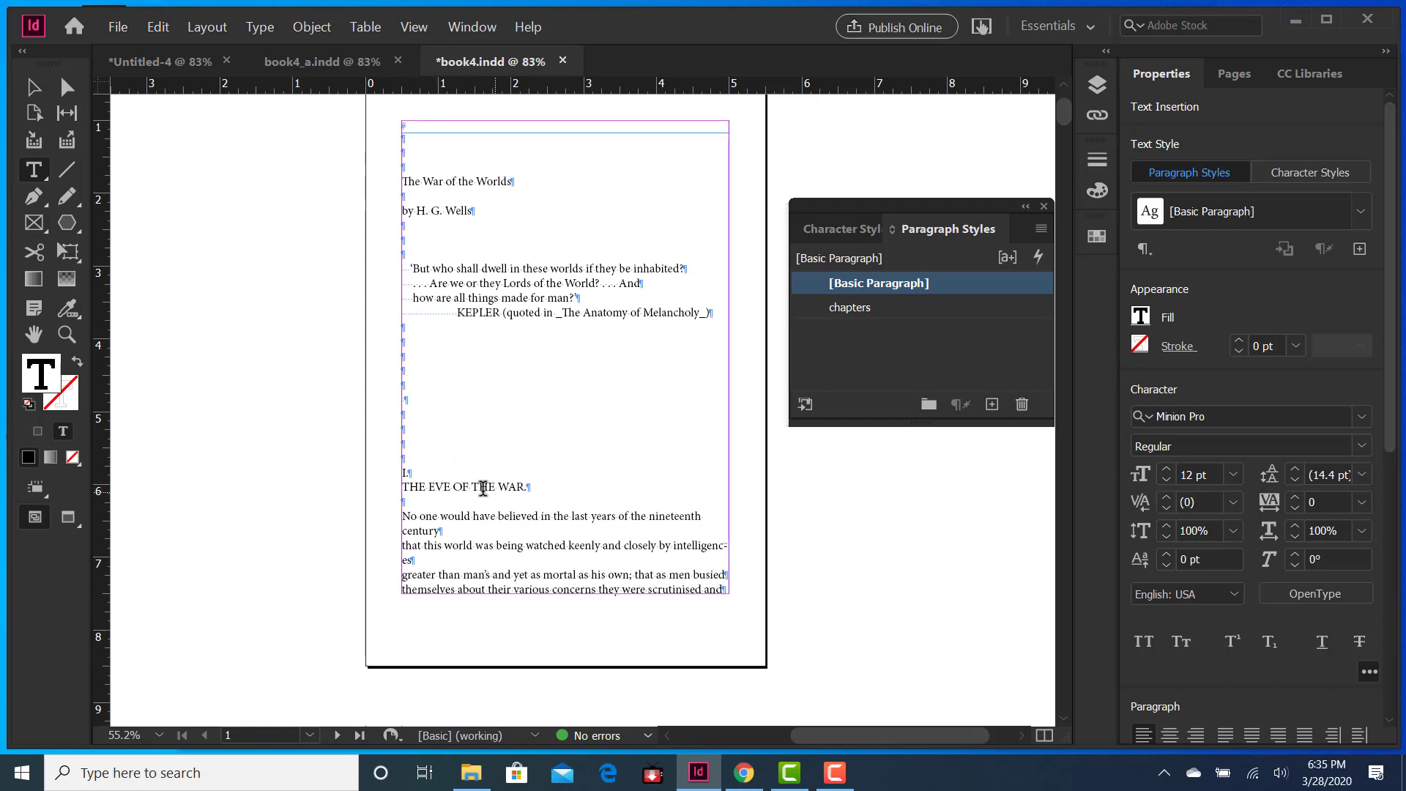
left_click(273, 27)
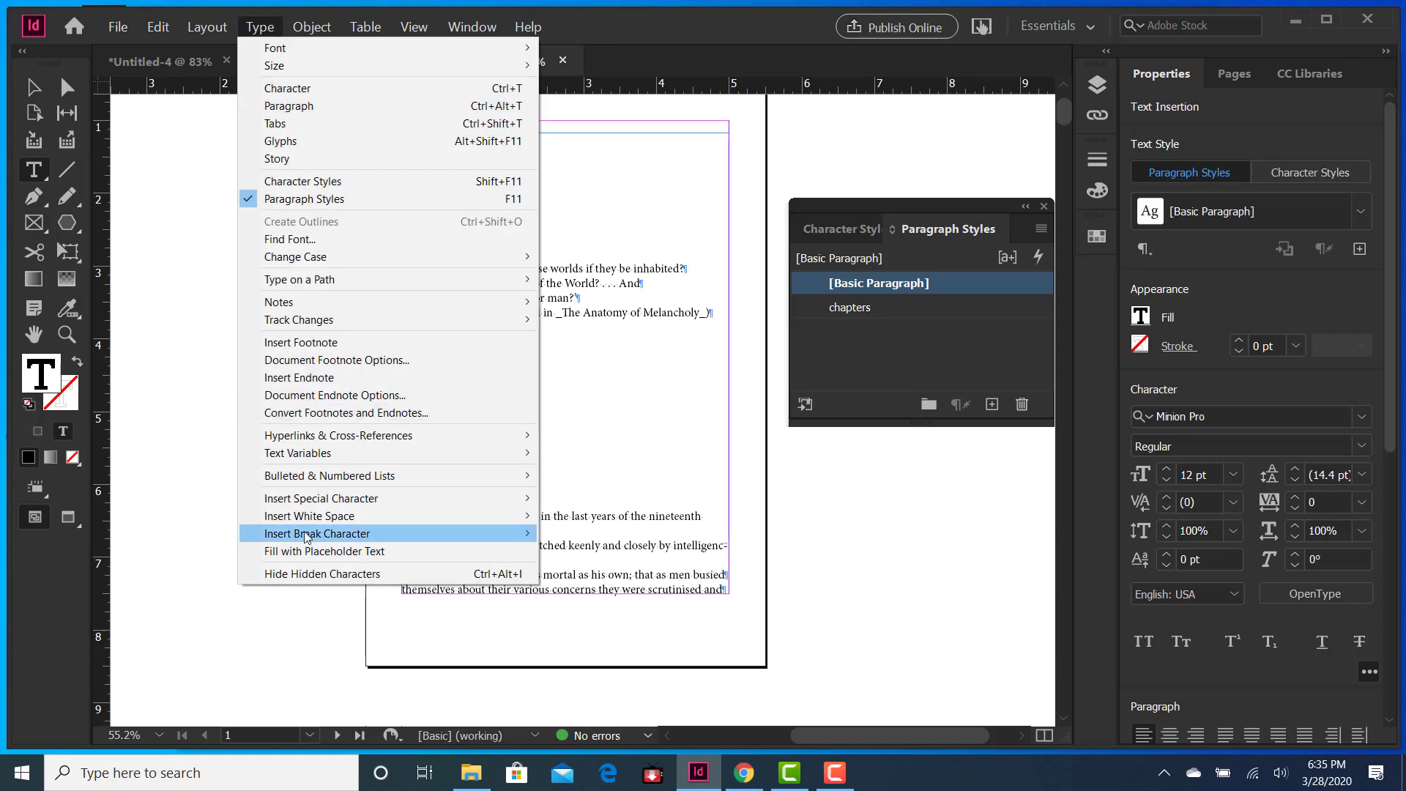
left_click(320, 574)
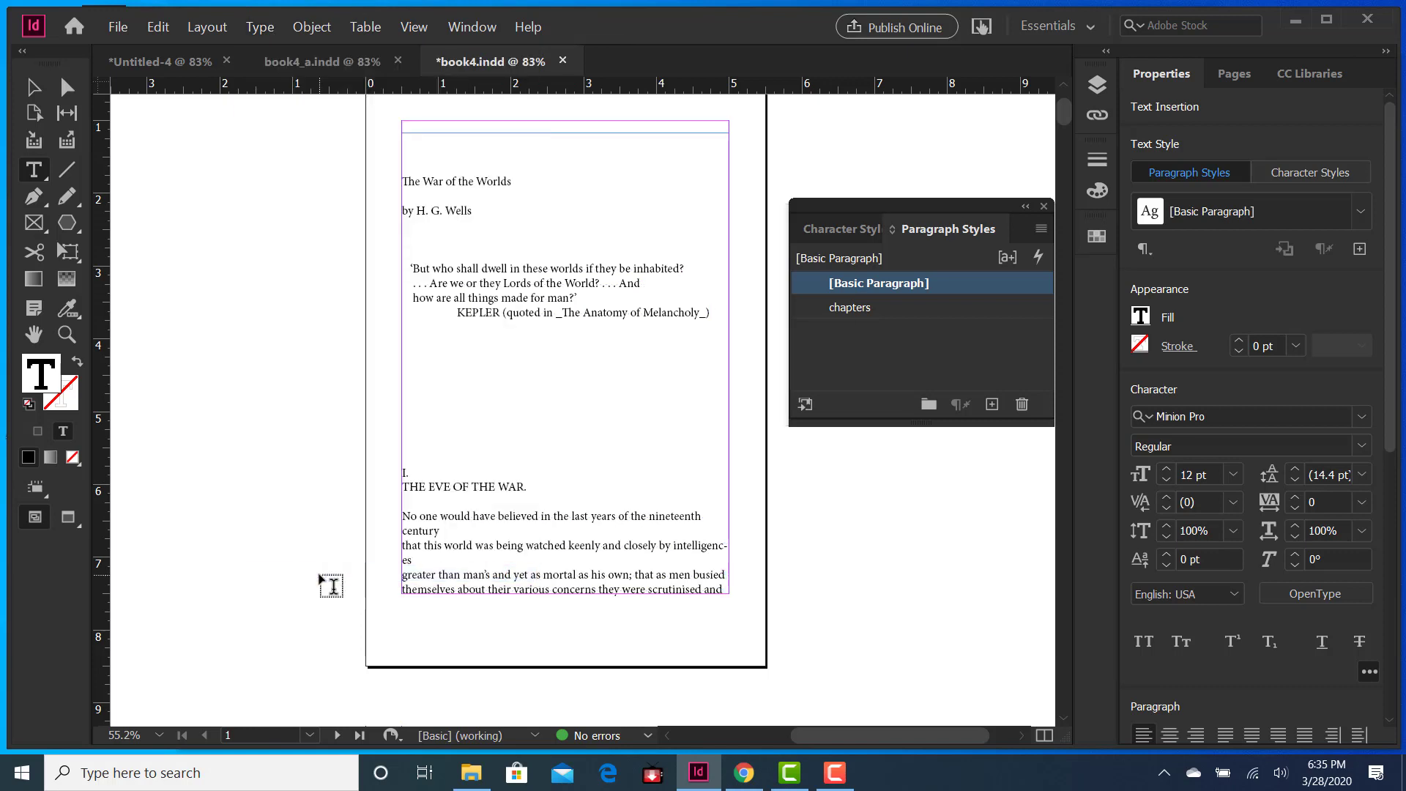
left_click(850, 308)
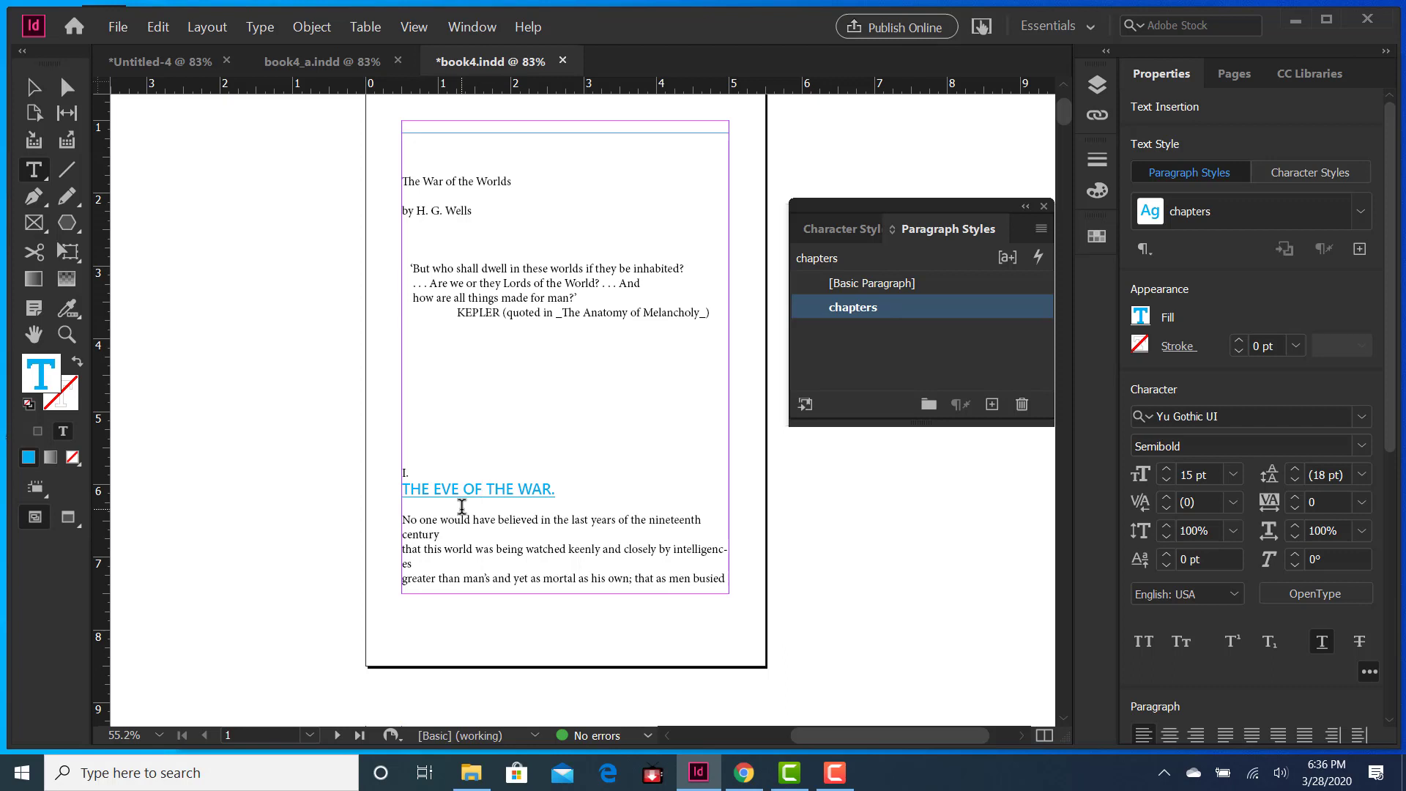
Step: Find "I." in the story and apply the chapters paragraph style to the chapter II heading "THE FALLING STAR."
key("ctrl+f")
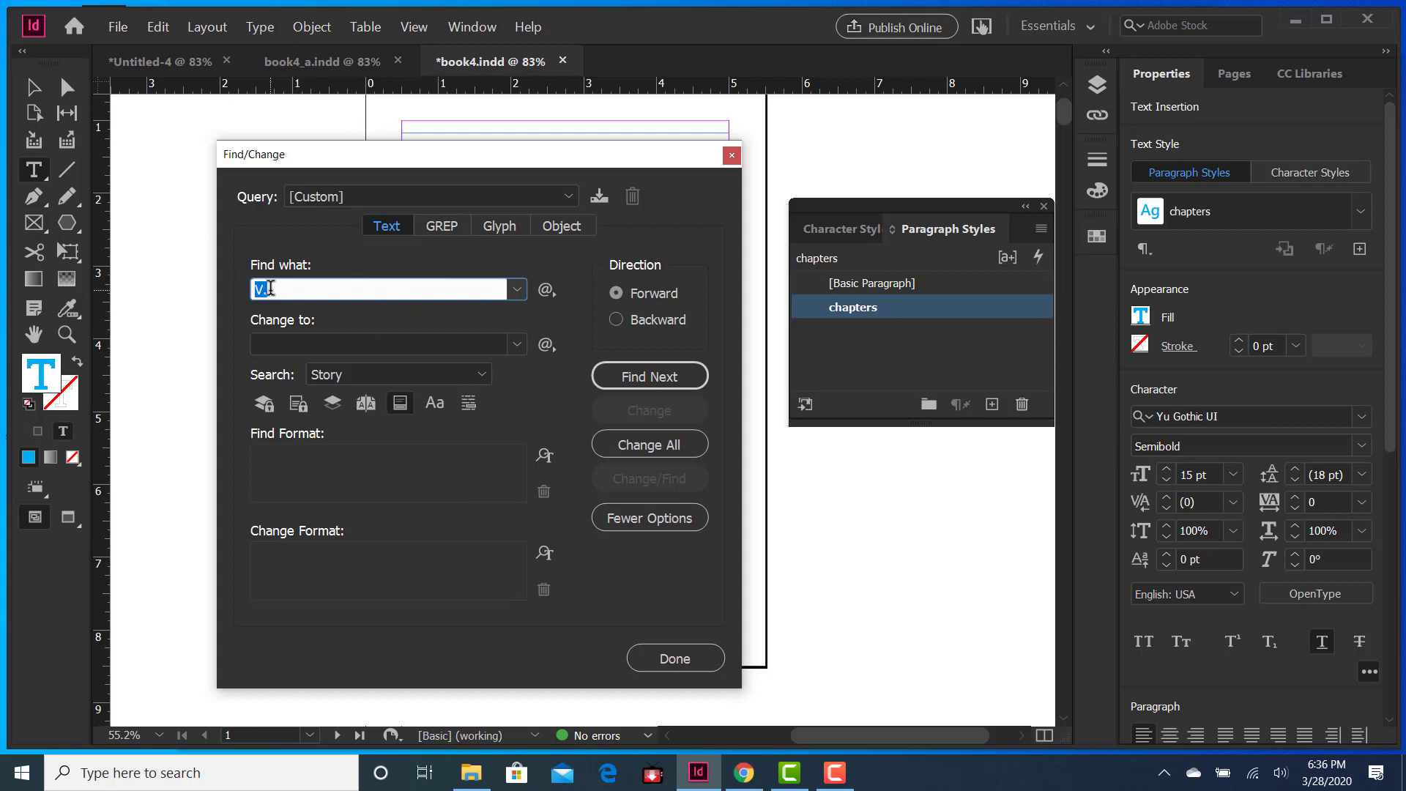
type("I")
left_click_drag(453, 163, 921, 130)
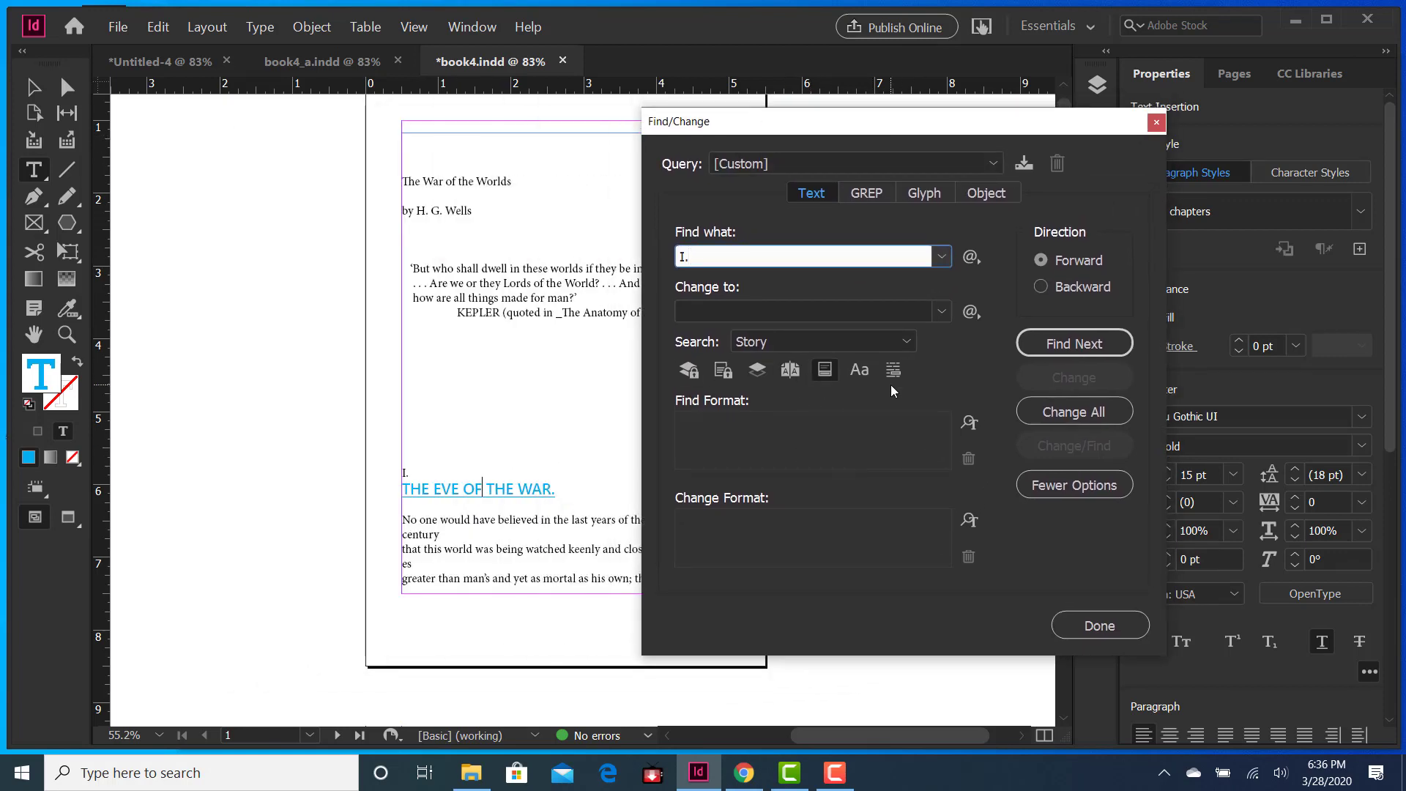
left_click(1071, 347)
left_click_drag(801, 126, 968, 248)
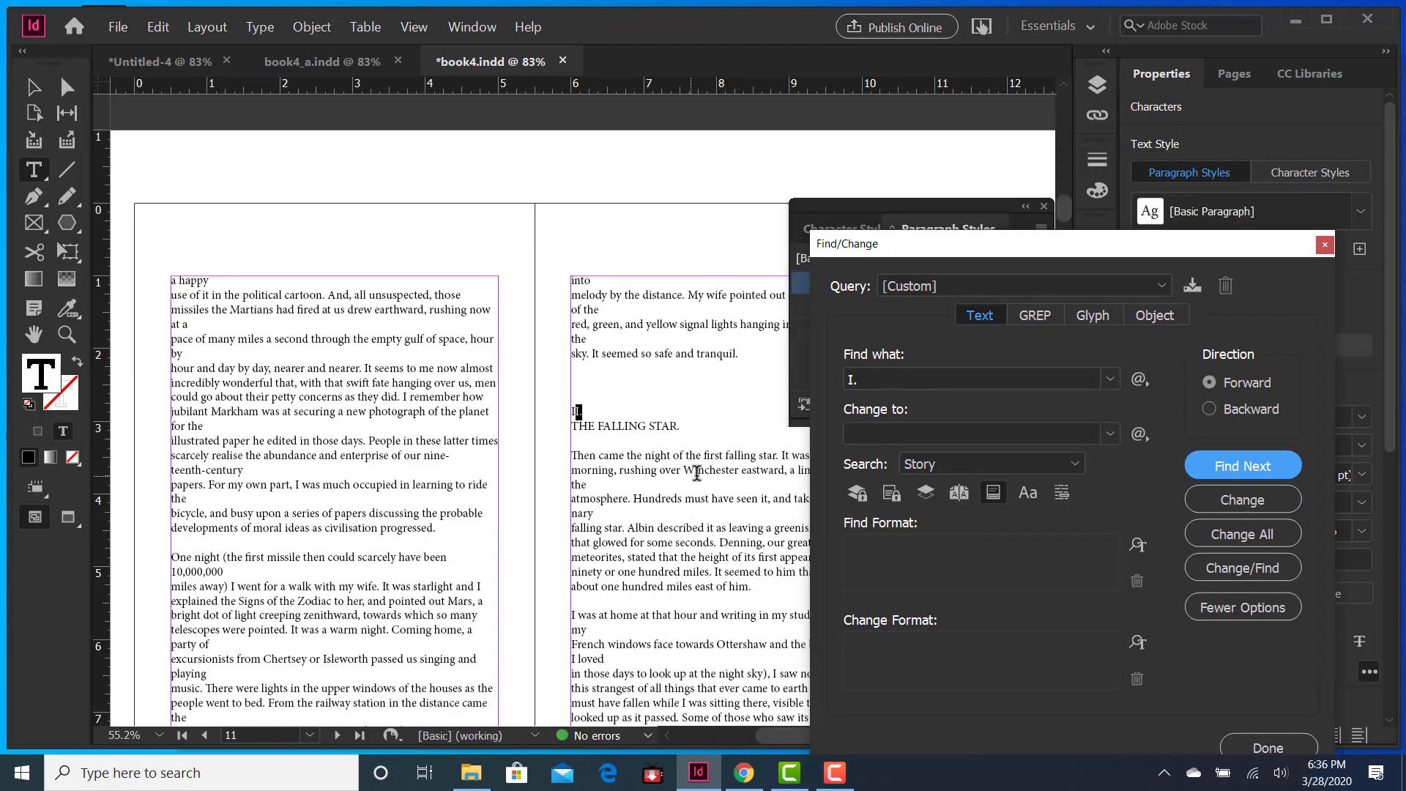
left_click(610, 425)
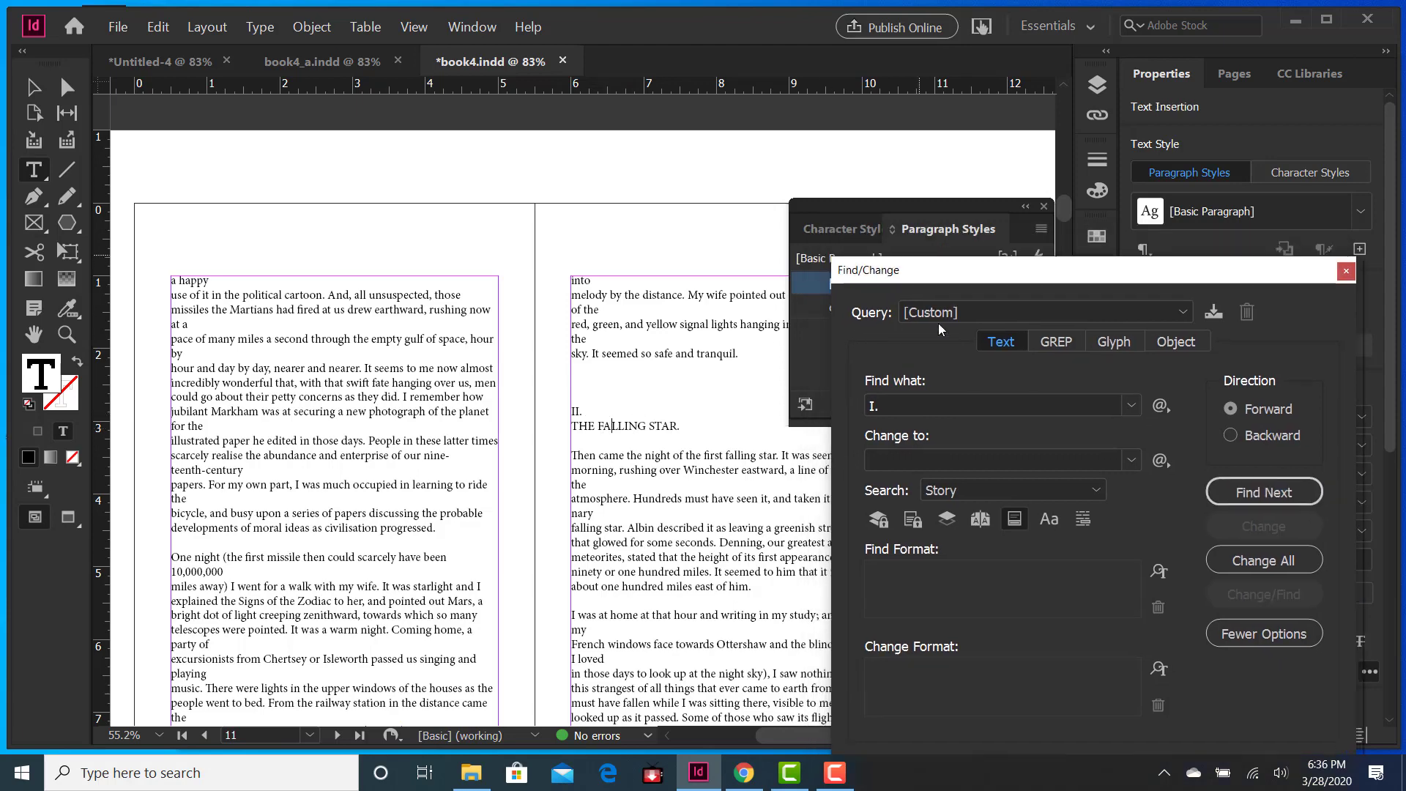
left_click_drag(926, 271, 750, 530)
left_click(853, 309)
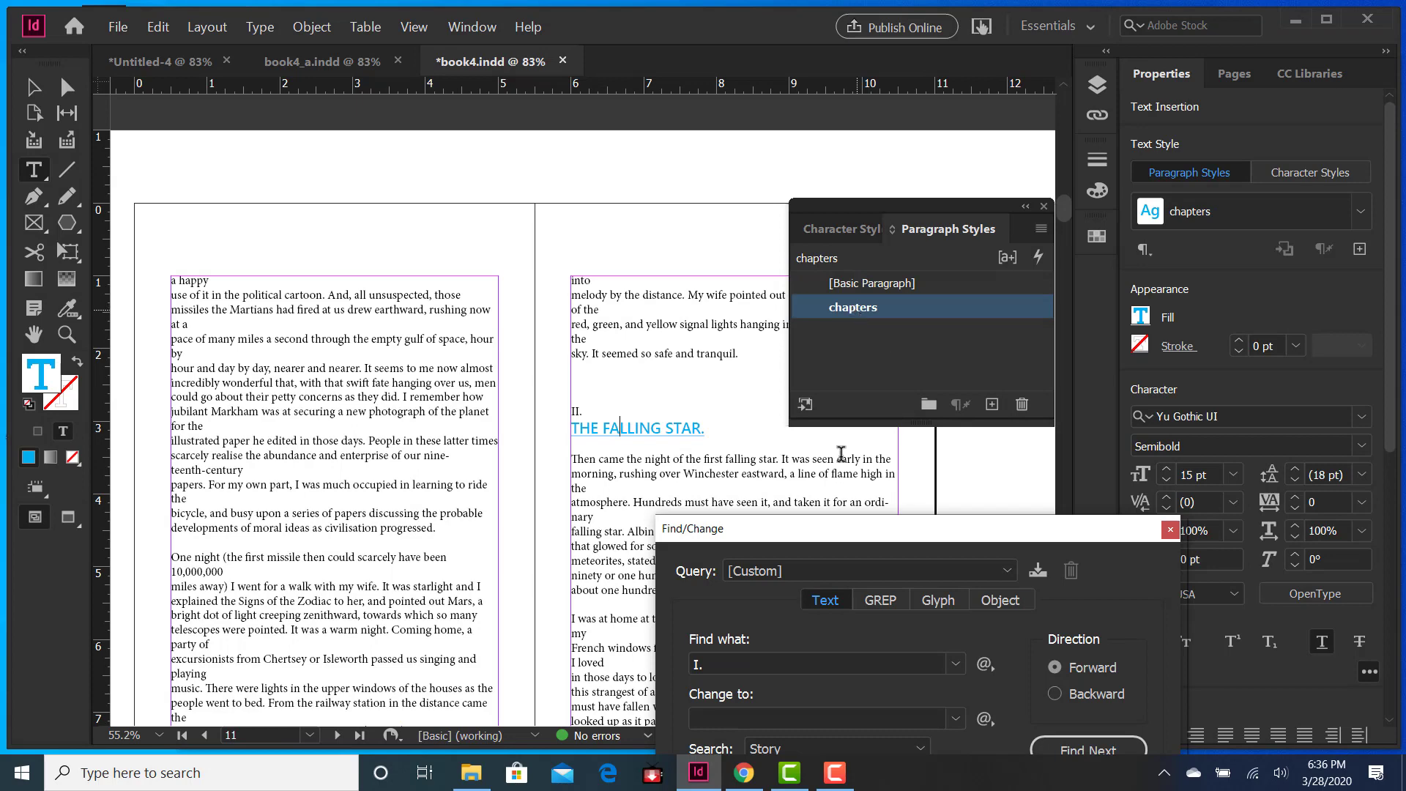
Step: Find the next chapter numeral containing "I." to reach the chapter III heading
left_click_drag(797, 521, 142, 175)
left_click(430, 407)
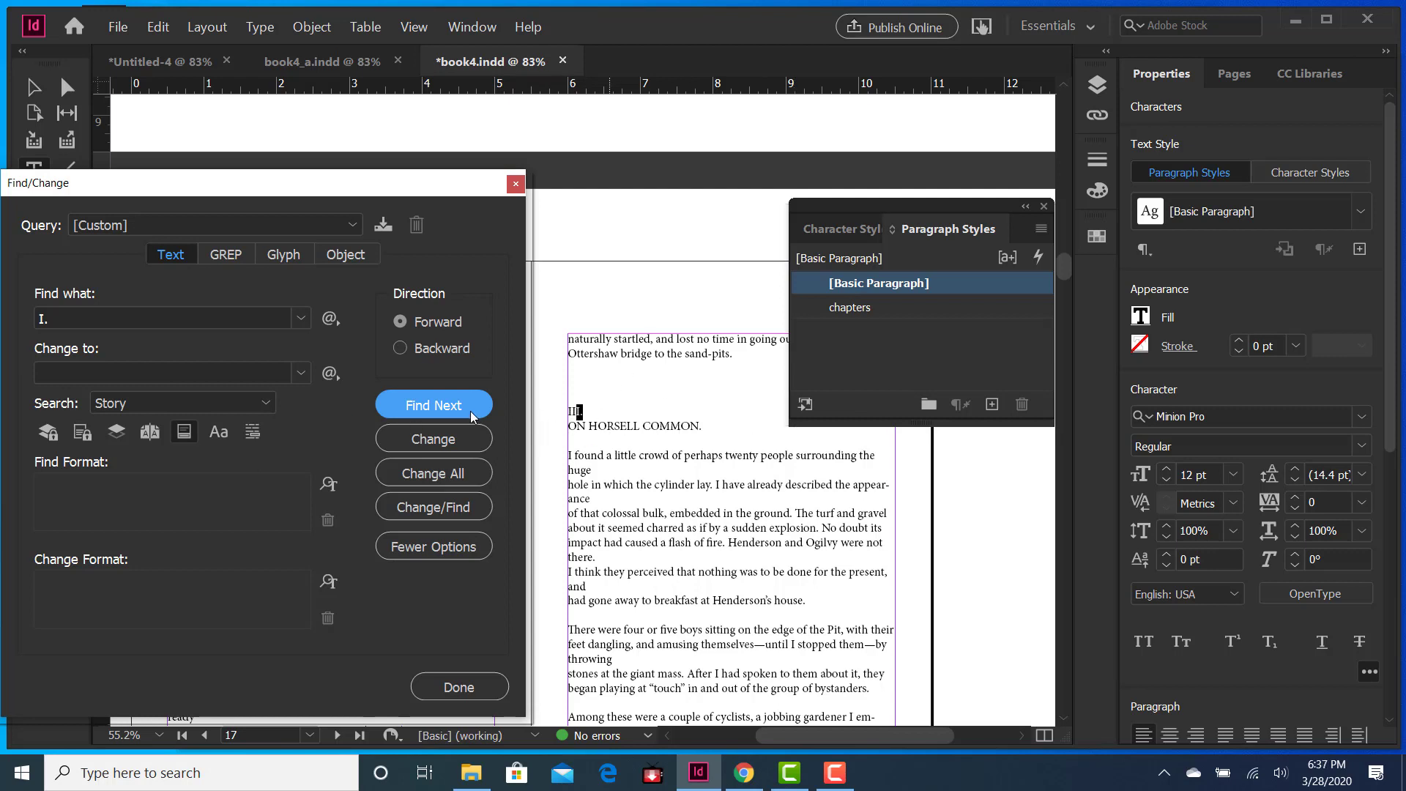
left_click(857, 308)
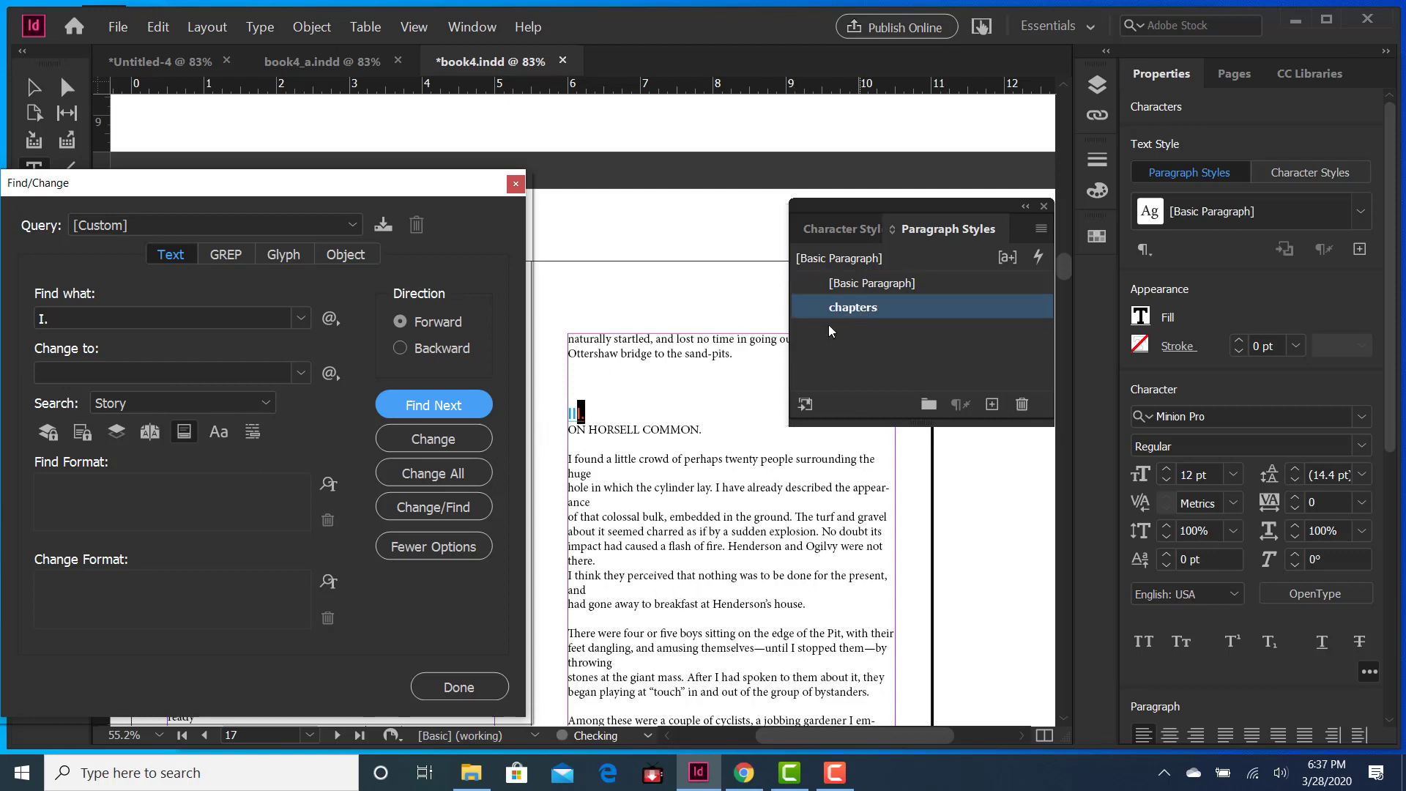
left_click(619, 415)
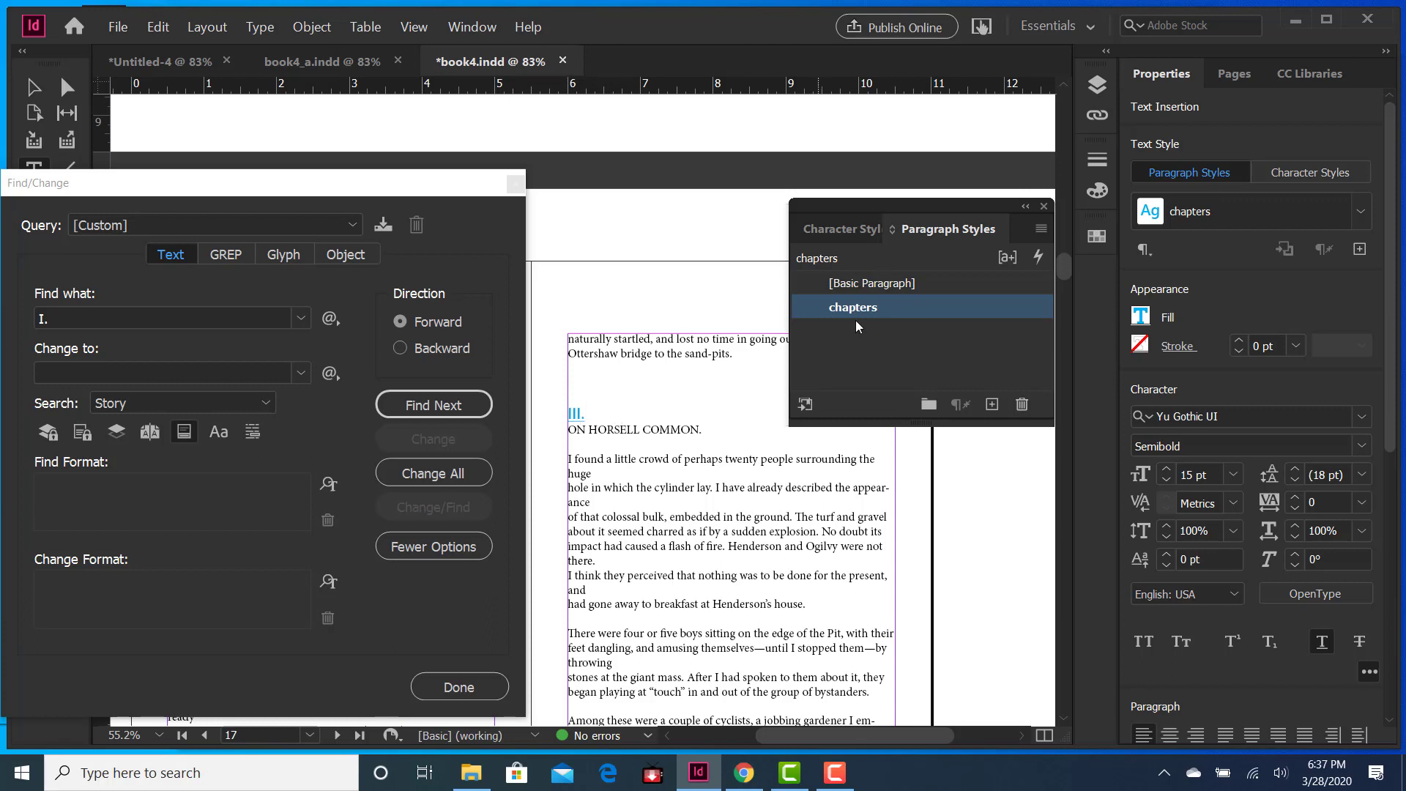
left_click(852, 230)
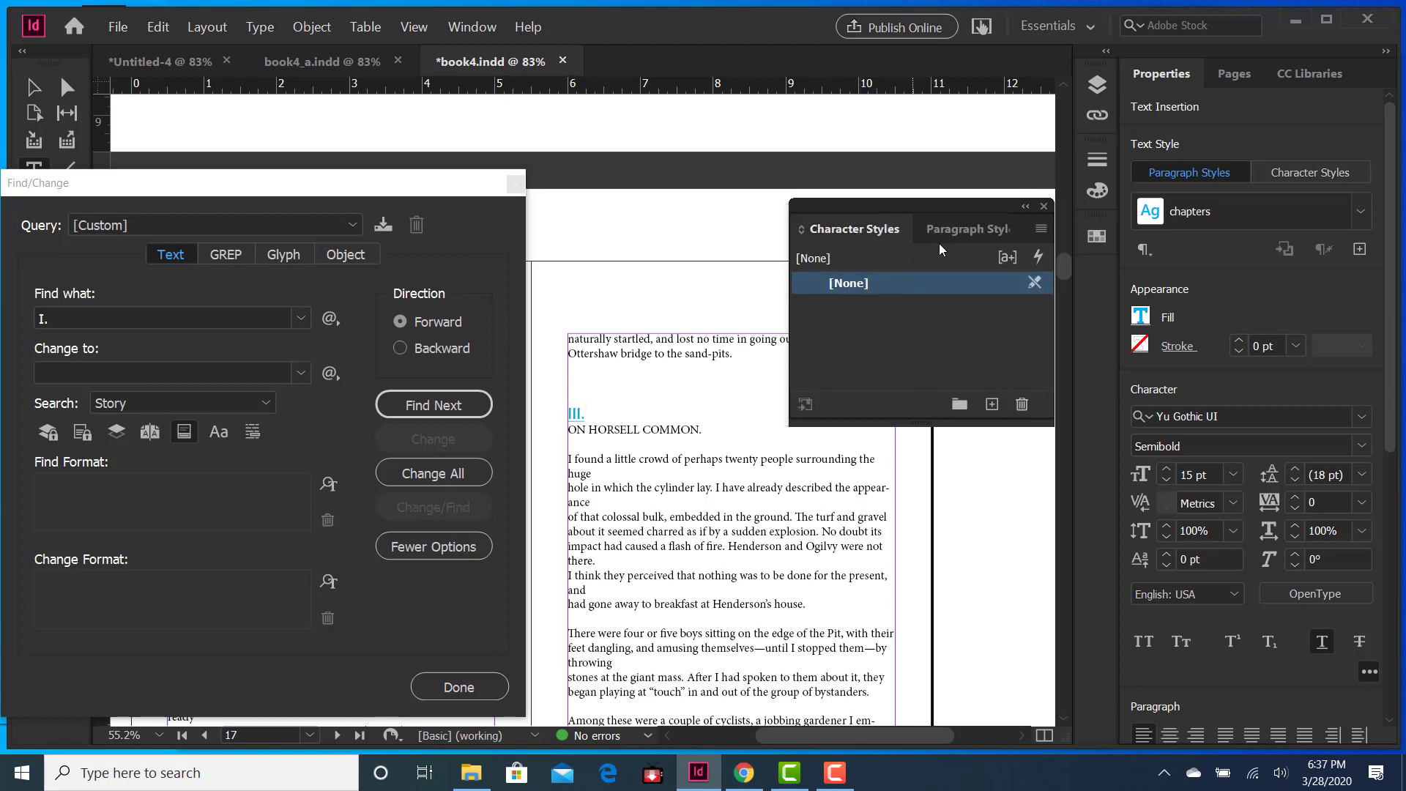
left_click(972, 228)
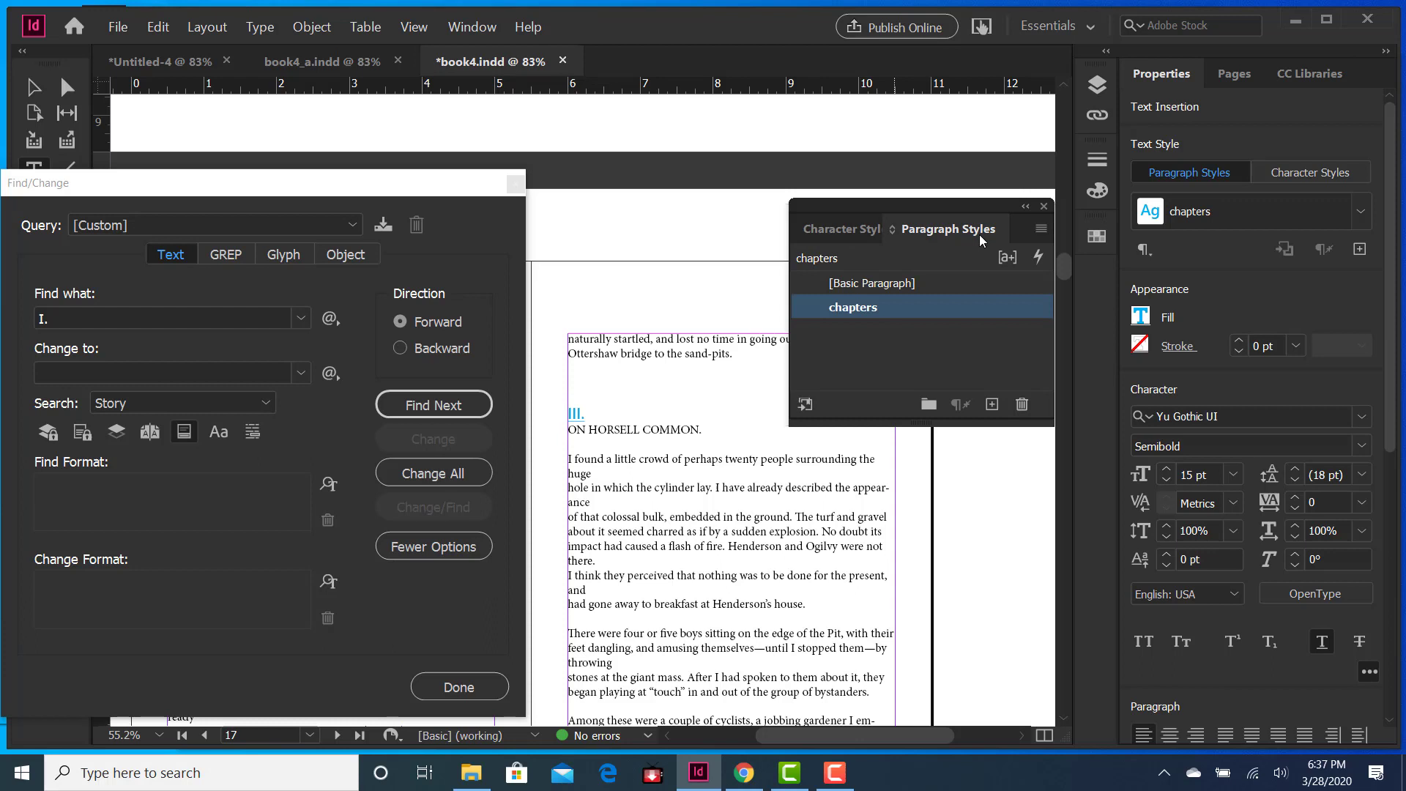
left_click(882, 284)
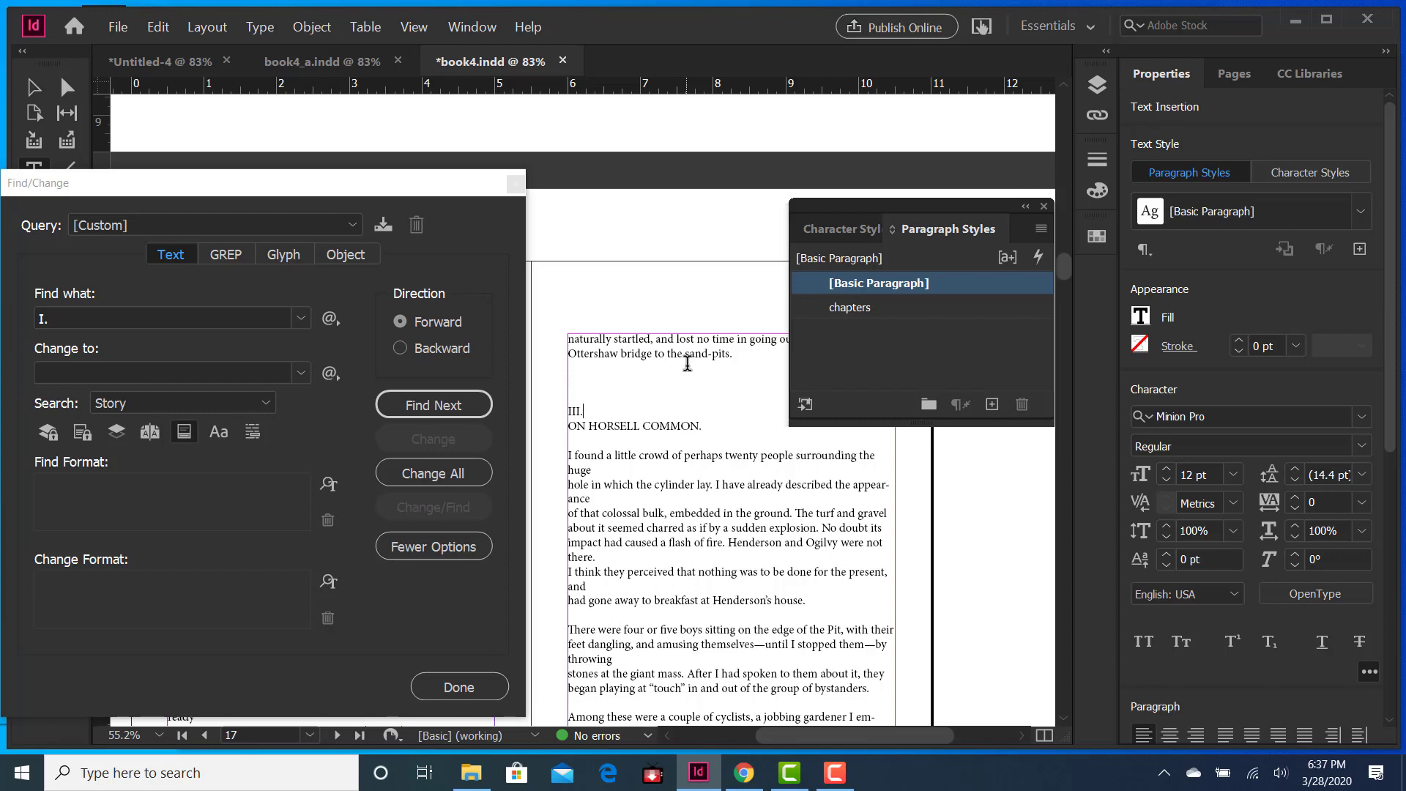
Step: Apply the chapters paragraph style to the heading "ON HORSELL COMMON." and close the text search
left_click(620, 428)
left_click(867, 306)
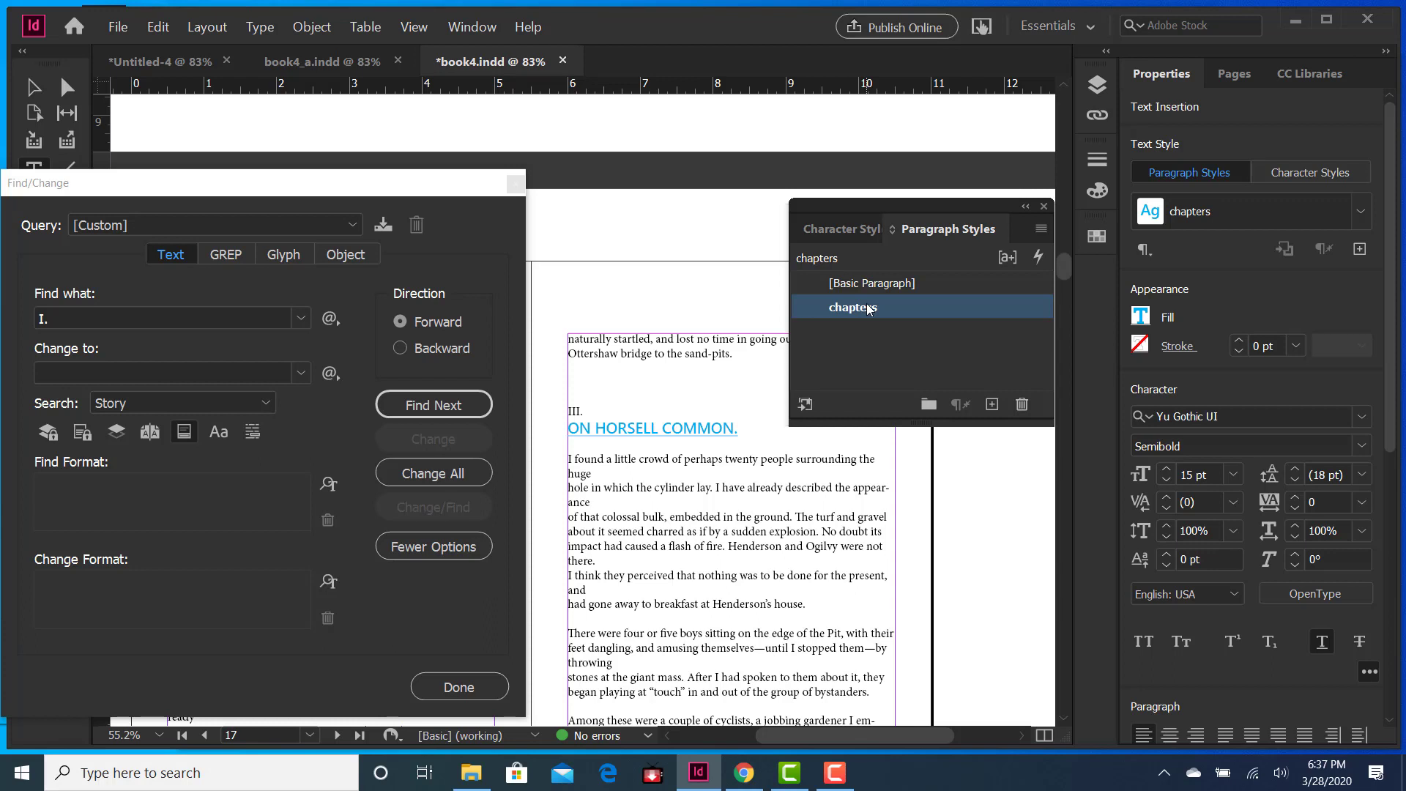
left_click(458, 687)
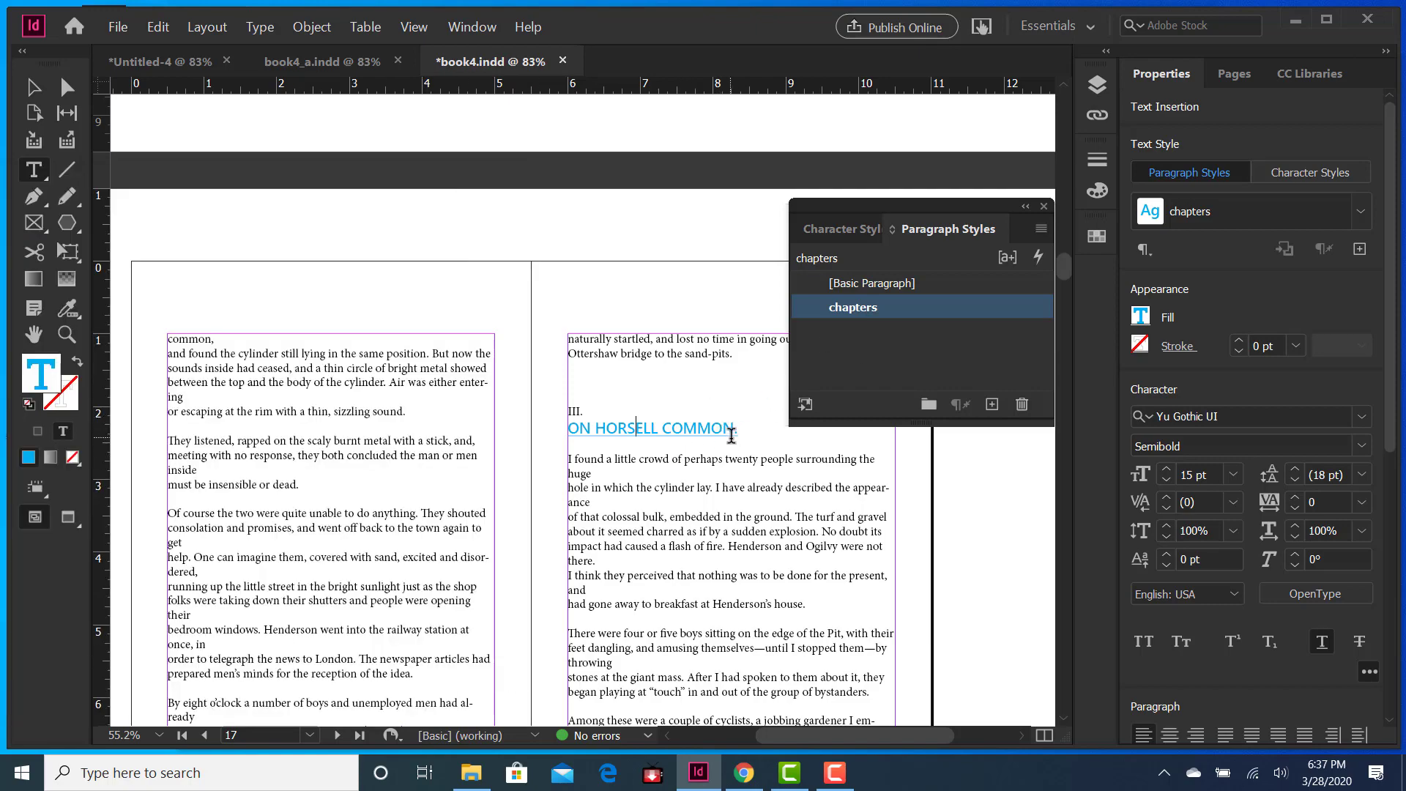
Step: Save a copy of the document under the file name book4_c.indd
scroll(469, 405, "down", 5)
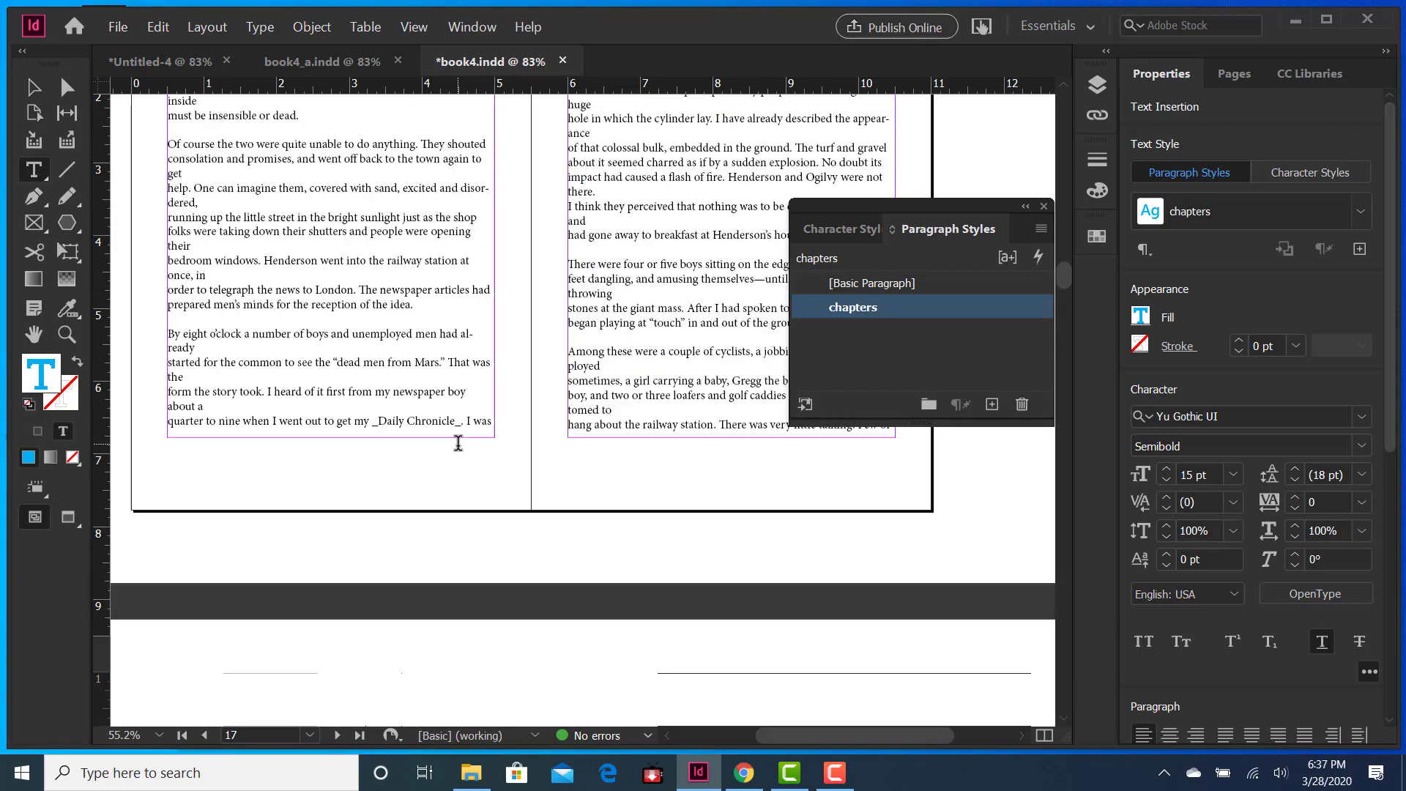
scroll(470, 454, "up", 2)
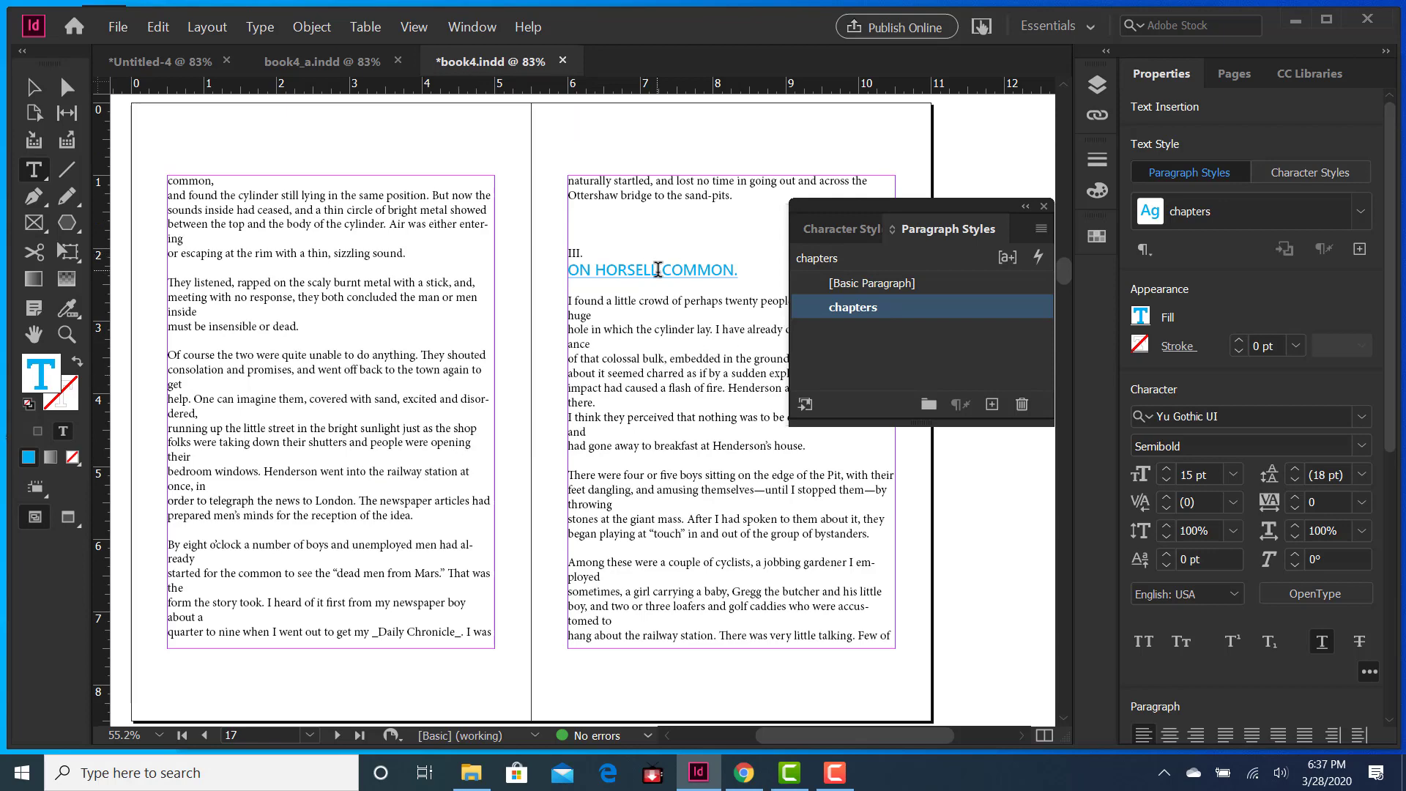
left_click(117, 27)
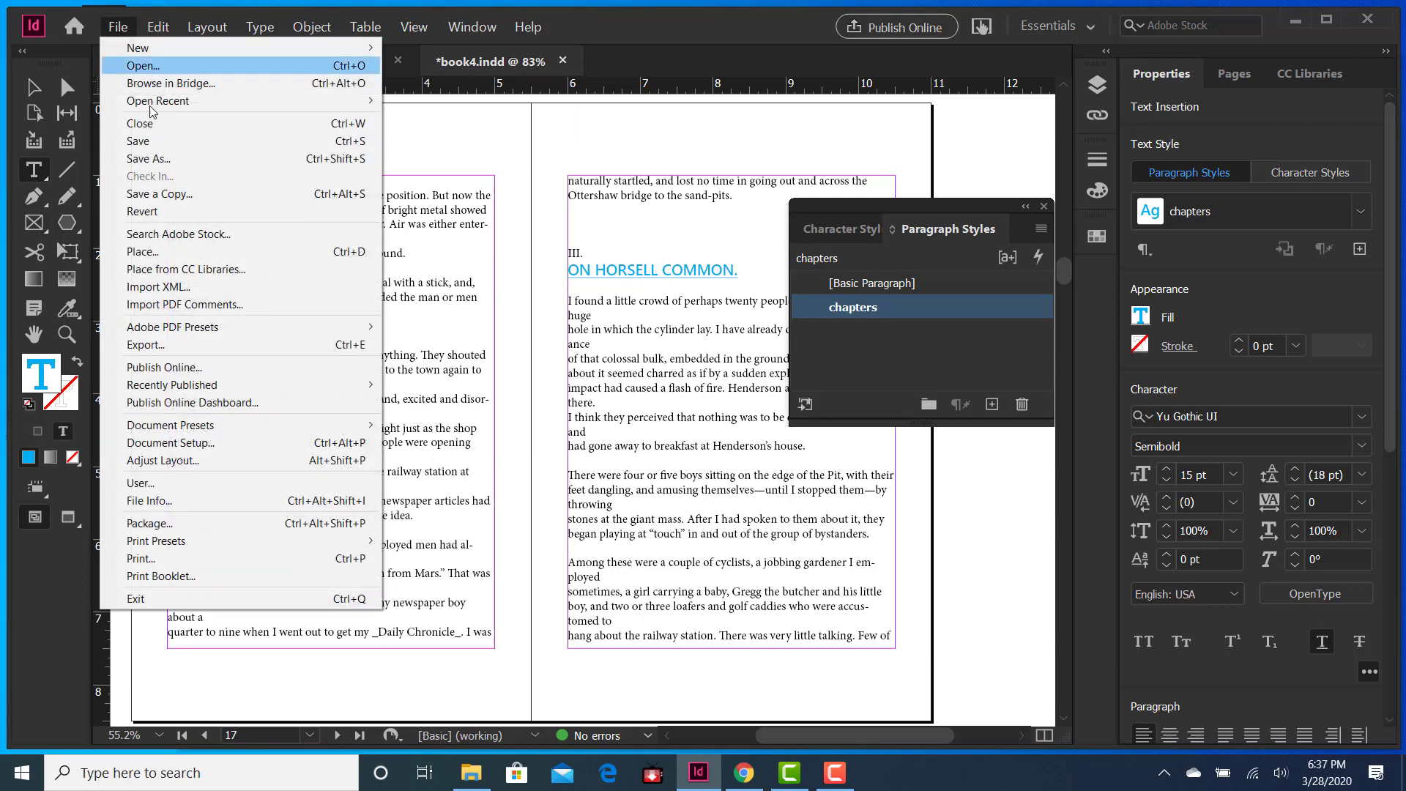
left_click(149, 158)
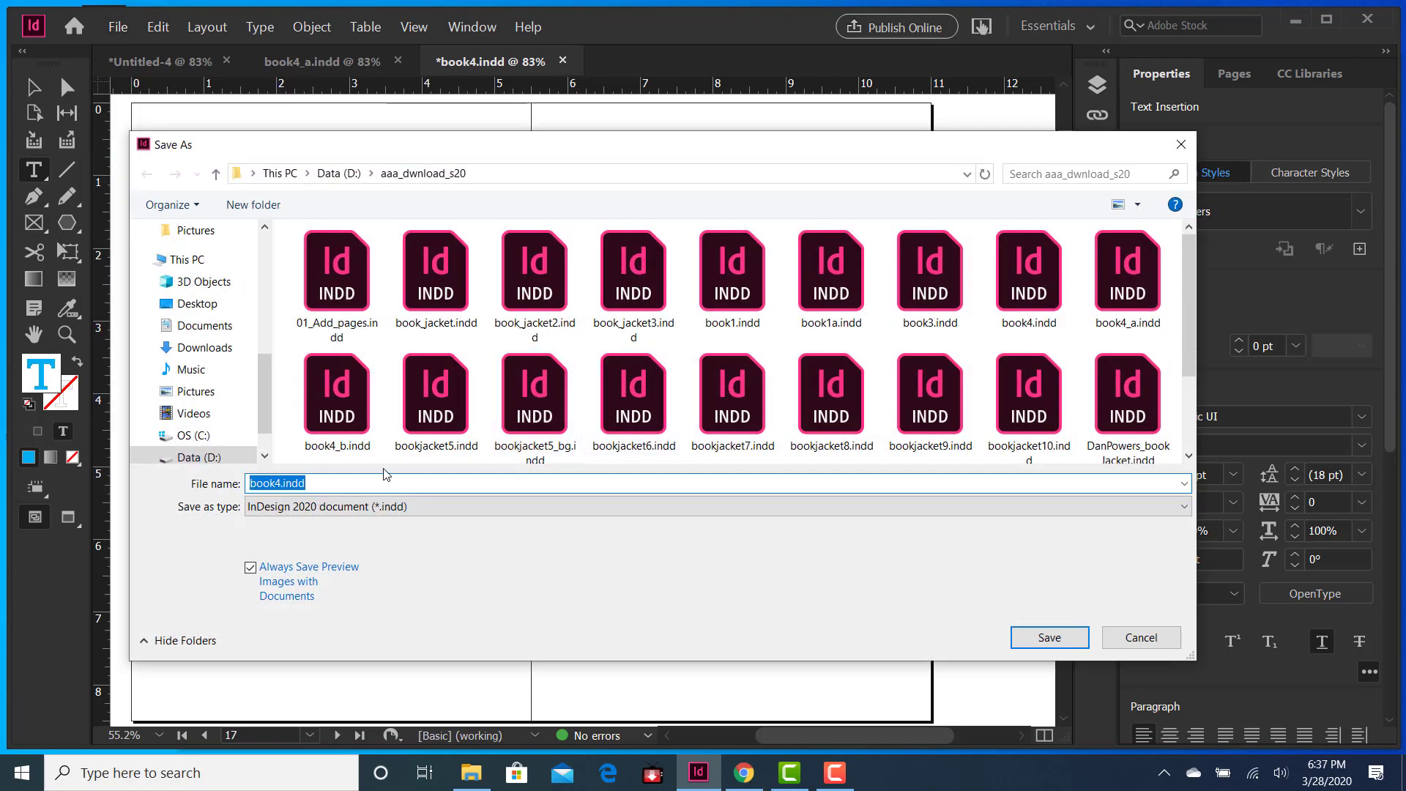
left_click(280, 482)
type("_c")
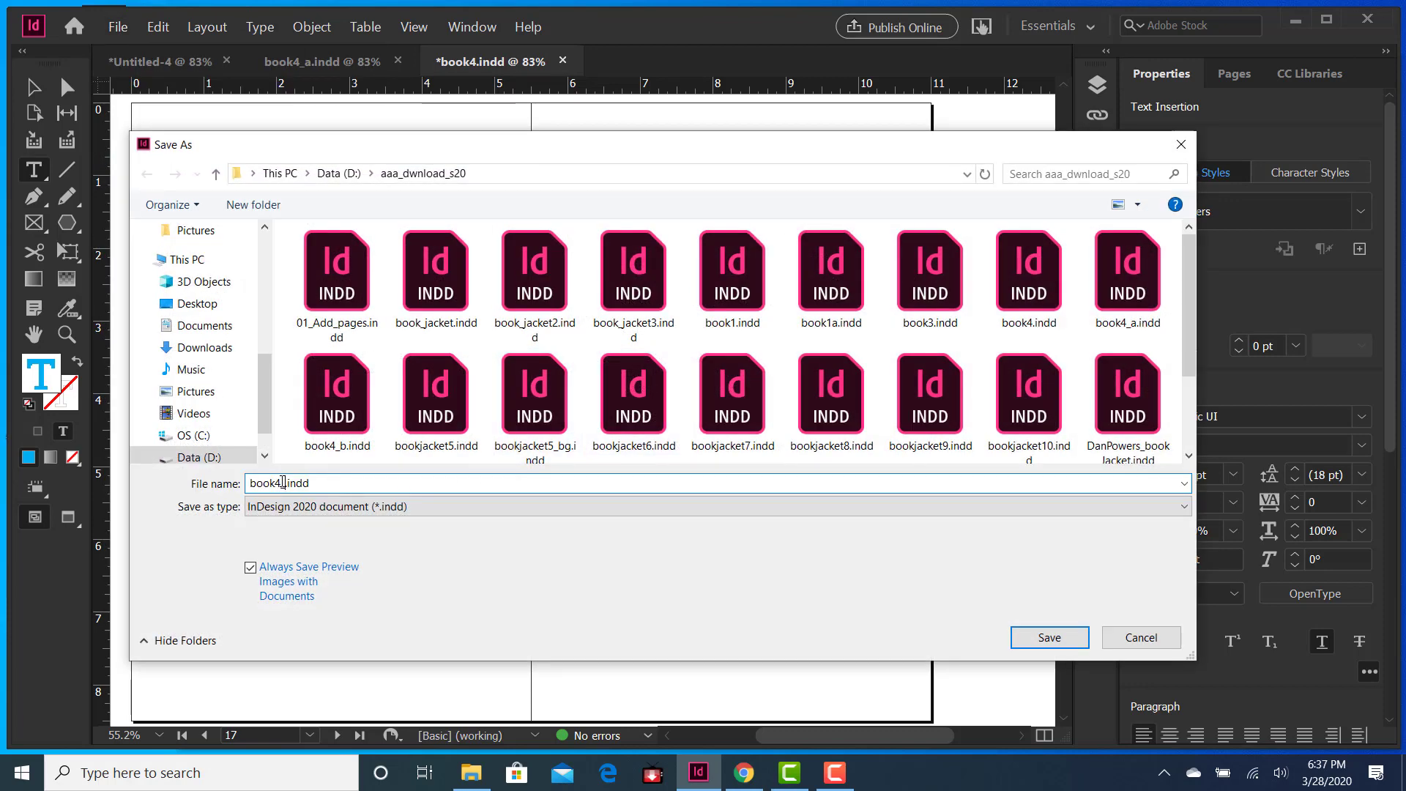